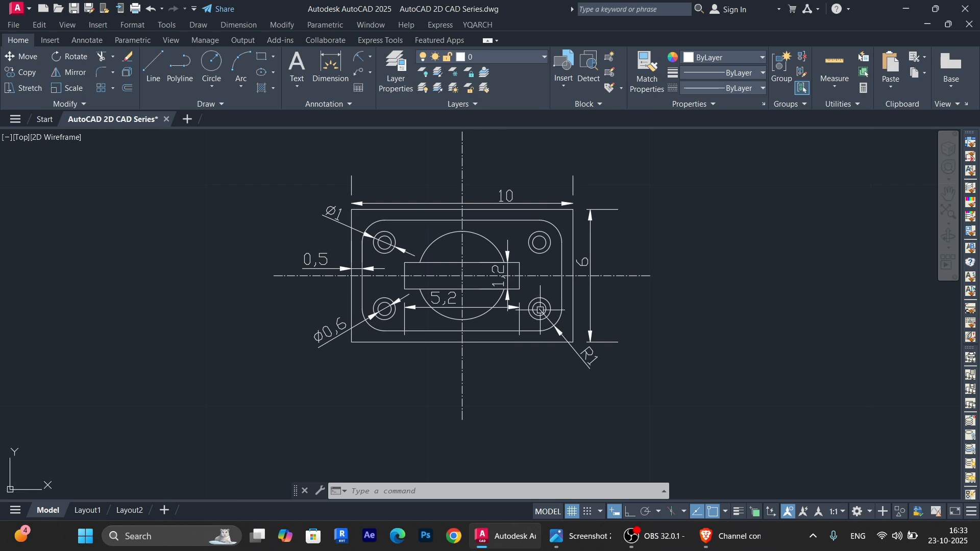
Open the reference screenshot in the image viewer, examine the dimensions of 2D practice drawing 3, and return to AutoCAD
middle_drag(634, 290, 584, 326)
mouse_move(746, 309)
middle_down()
mouse_move(175, 234)
mouse_move(123, 238)
middle_up()
scroll(612, 245, down, 5)
mouse_move(610, 246)
middle_down()
mouse_move(339, 281)
mouse_move(233, 282)
middle_up()
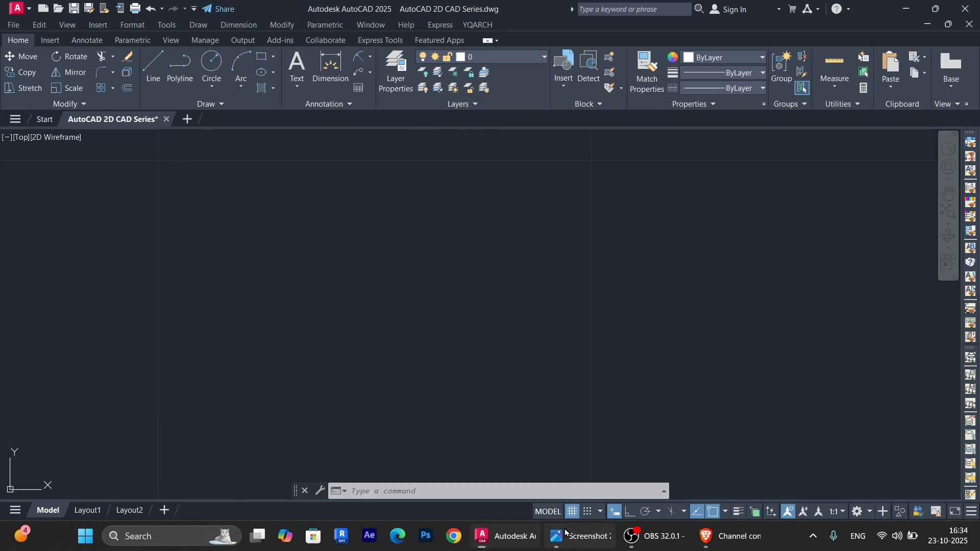
click(579, 536)
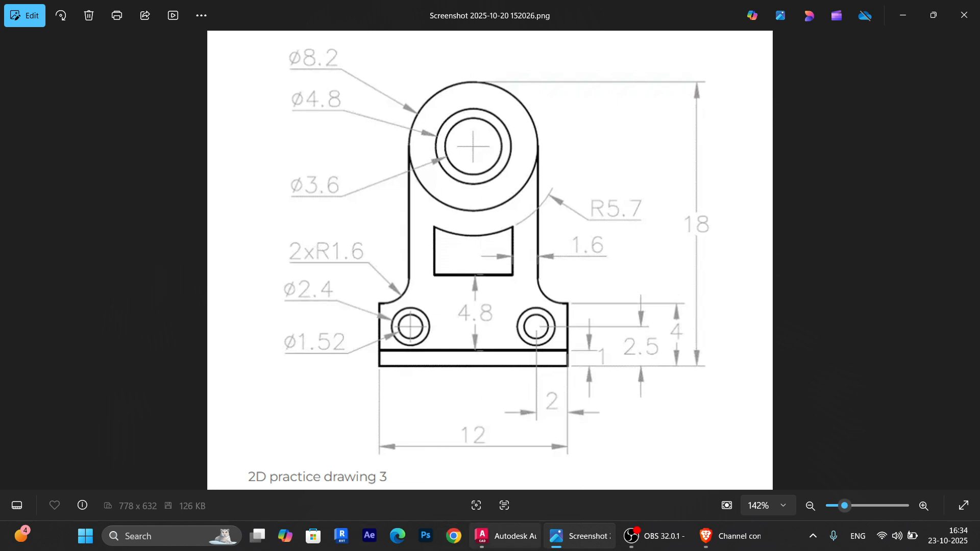
click(505, 536)
Draw a 12-unit horizontal base line in the empty area beside the existing drawing, with Ortho mode on
scroll(465, 261, down, 3)
scroll(517, 267, up, 5)
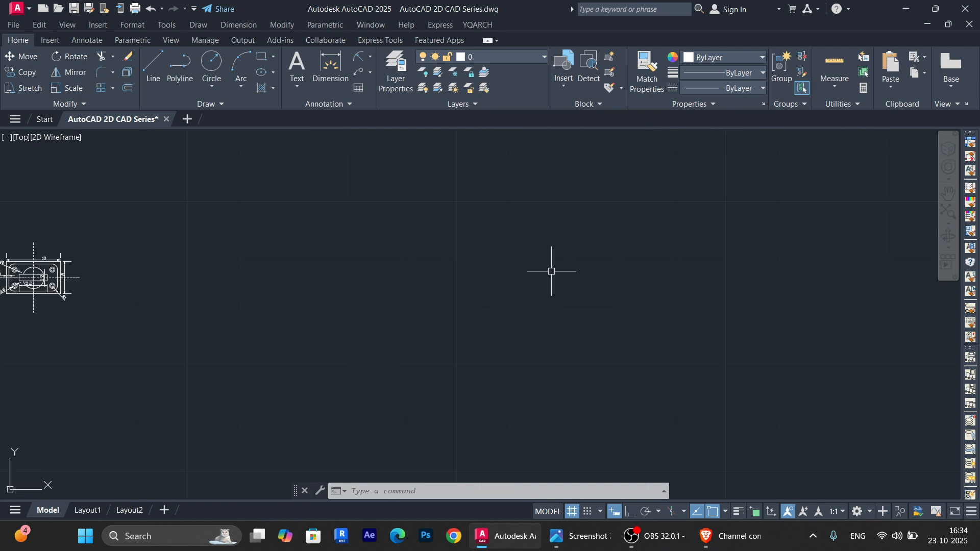
mouse_move(569, 274)
middle_down()
mouse_move(482, 261)
mouse_move(313, 274)
middle_up()
scroll(535, 274, down, 2)
scroll(469, 264, down, 2)
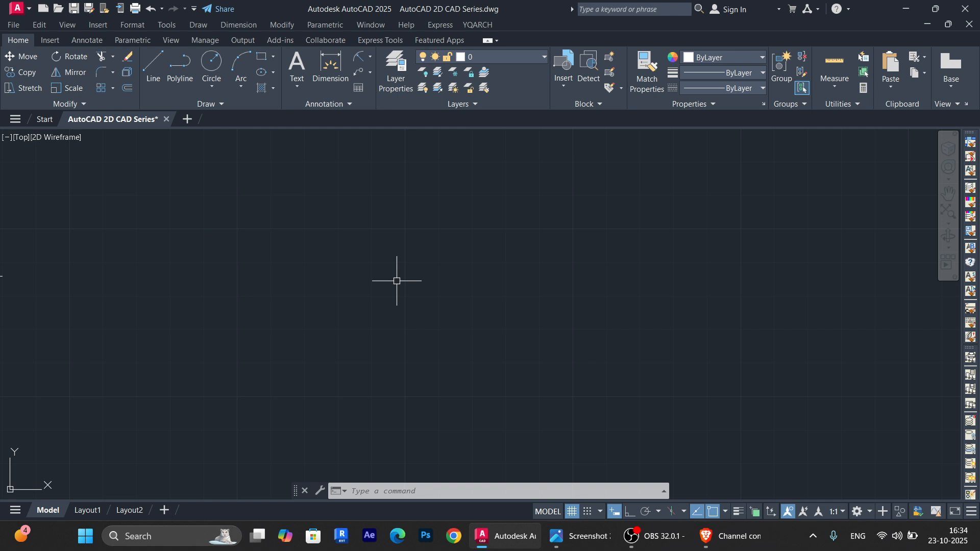
text(L)
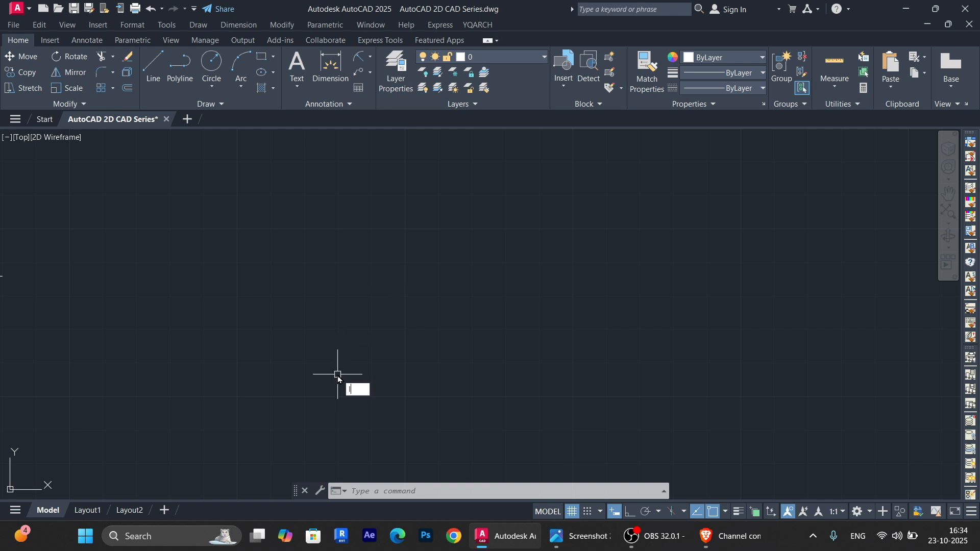
key(Return)
click(330, 395)
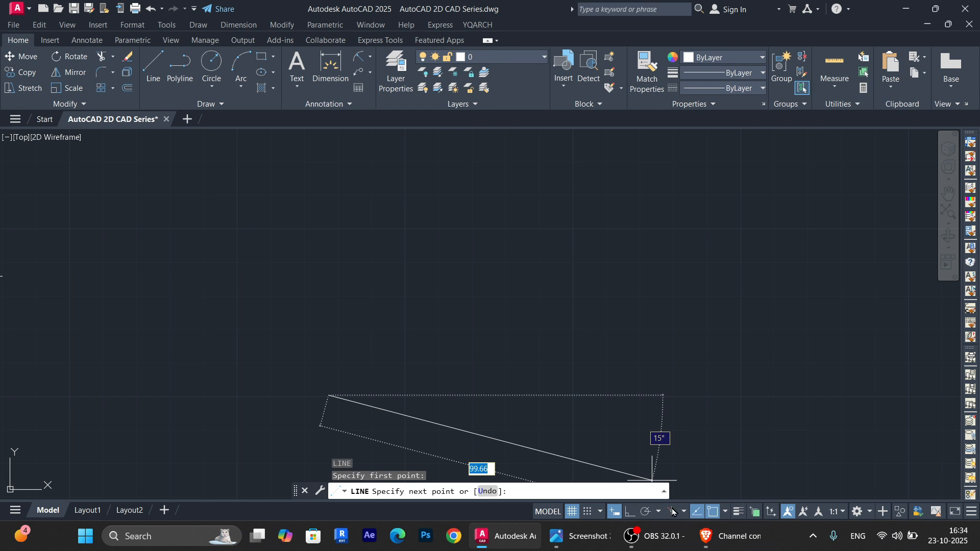
key(F8)
text(12)
key(Return)
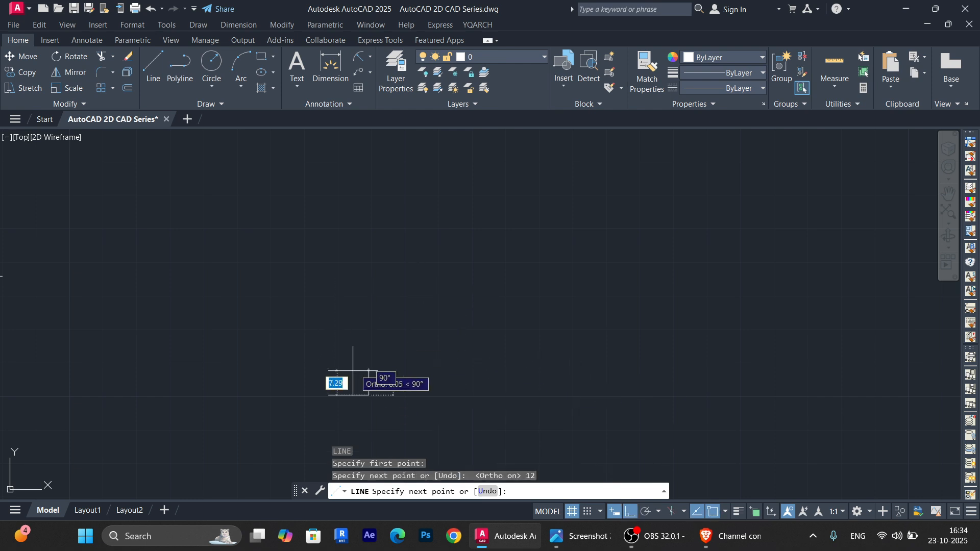
Complete the base rectangle above the 12-unit line with a height of 1 unit
scroll(330, 401, up, 5)
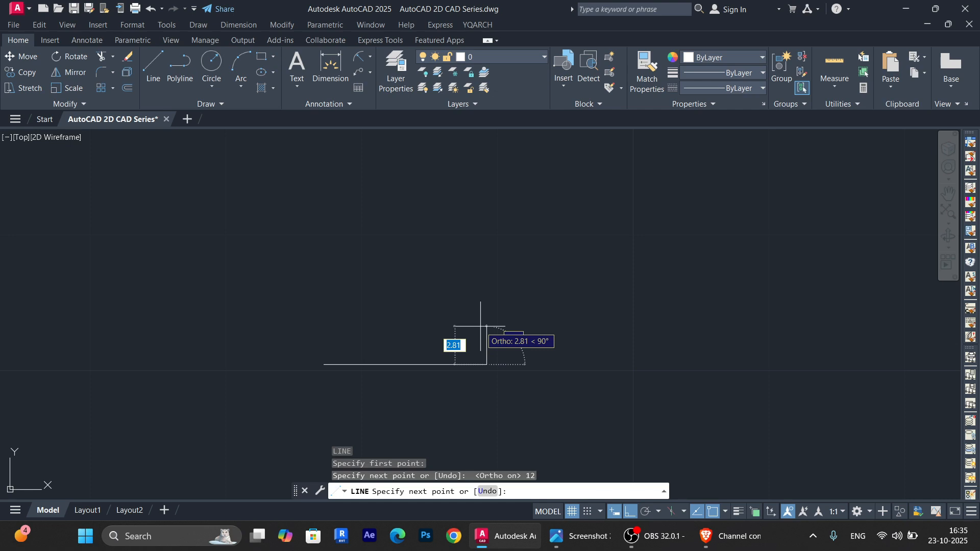
text(1)
key(Return)
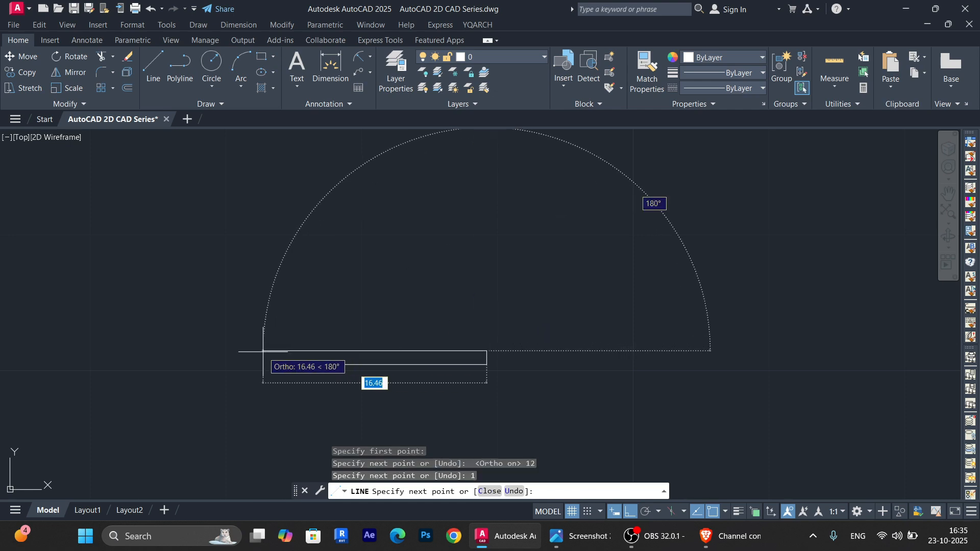
scroll(311, 343, down, 1)
scroll(313, 346, up, 2)
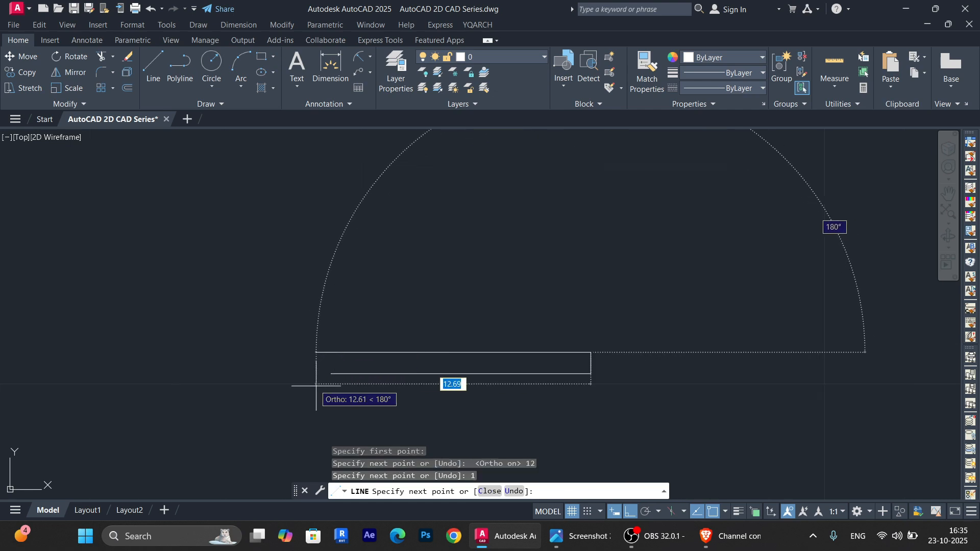
click(330, 374)
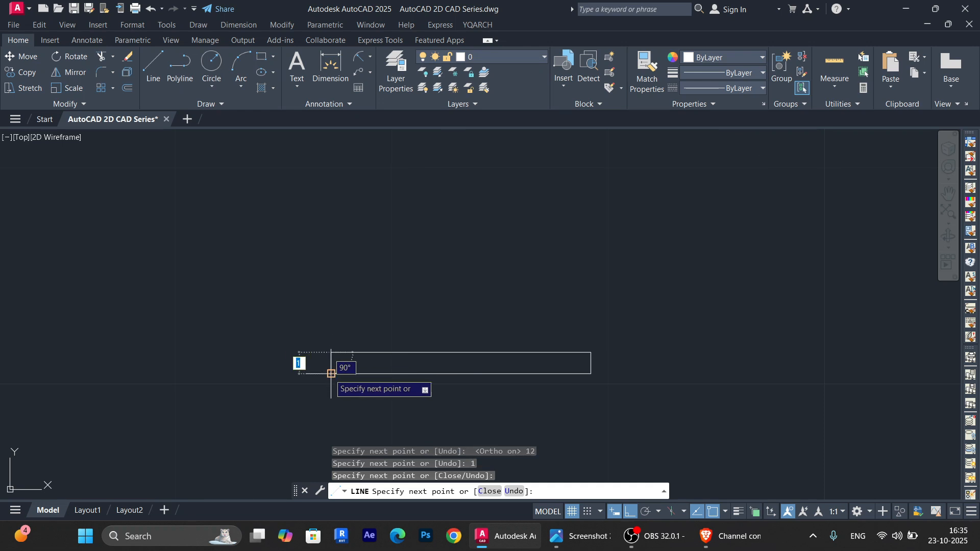
click(331, 352)
key(Return)
scroll(422, 328, down, 2)
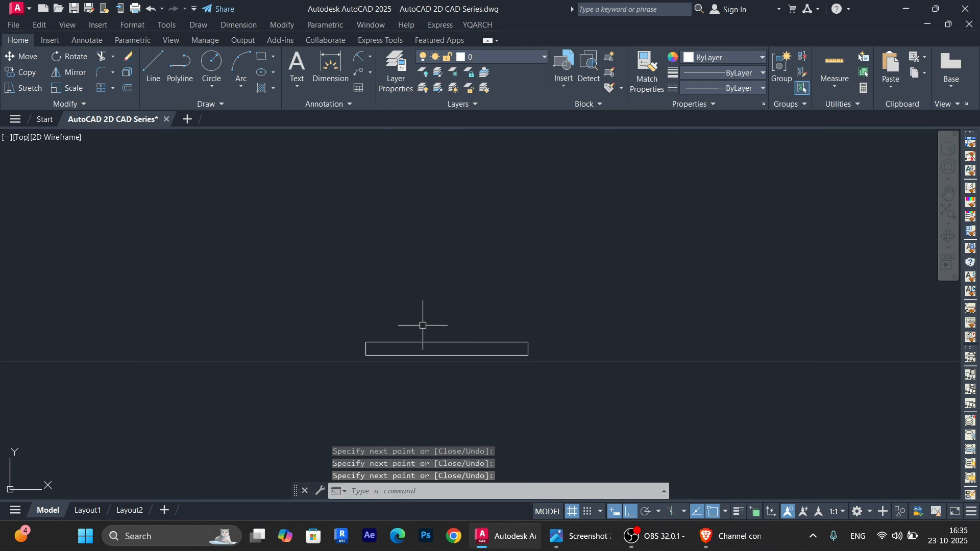
Turn on lineweight display and draw a 4-unit vertical line upward from the base rectangle's upper-right corner
click(738, 512)
scroll(444, 319, up, 2)
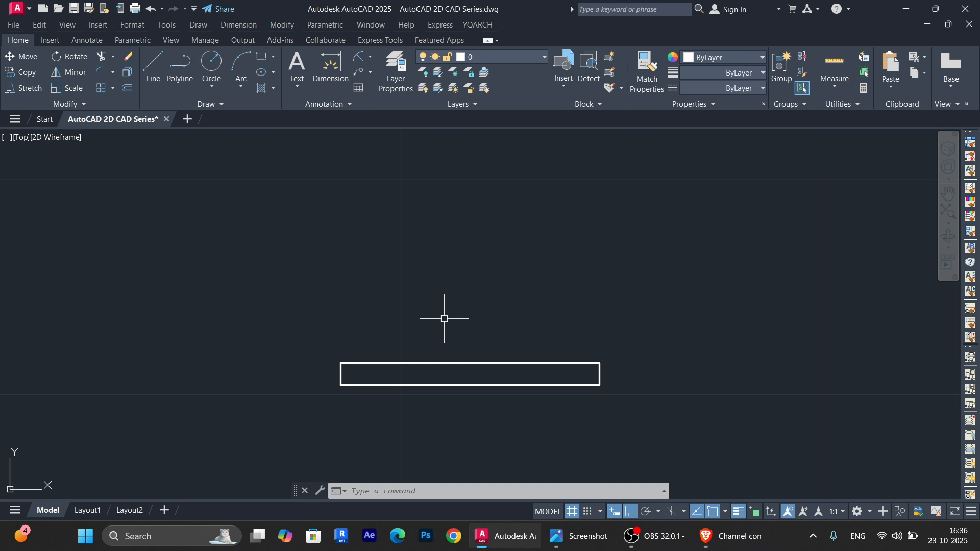
text(l)
key(Return)
click(600, 362)
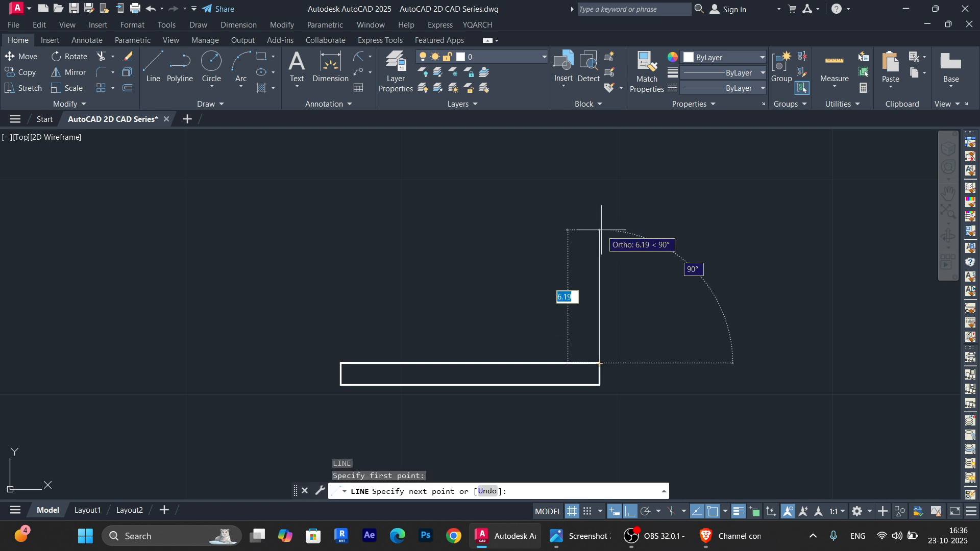
text(4)
key(Return)
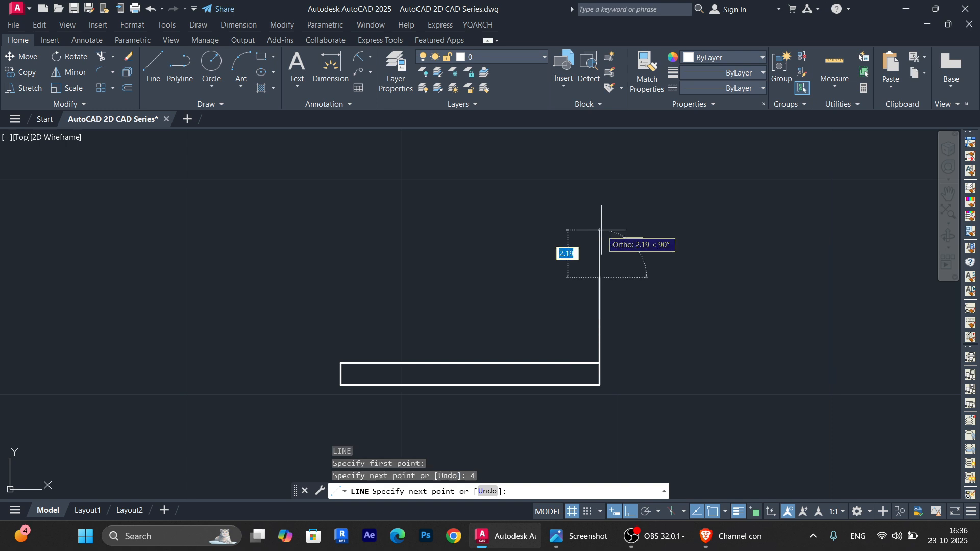
key(Escape)
Mirror the 4-unit vertical line about the vertical axis through the base's midpoint, keeping the original
click(620, 284)
click(531, 324)
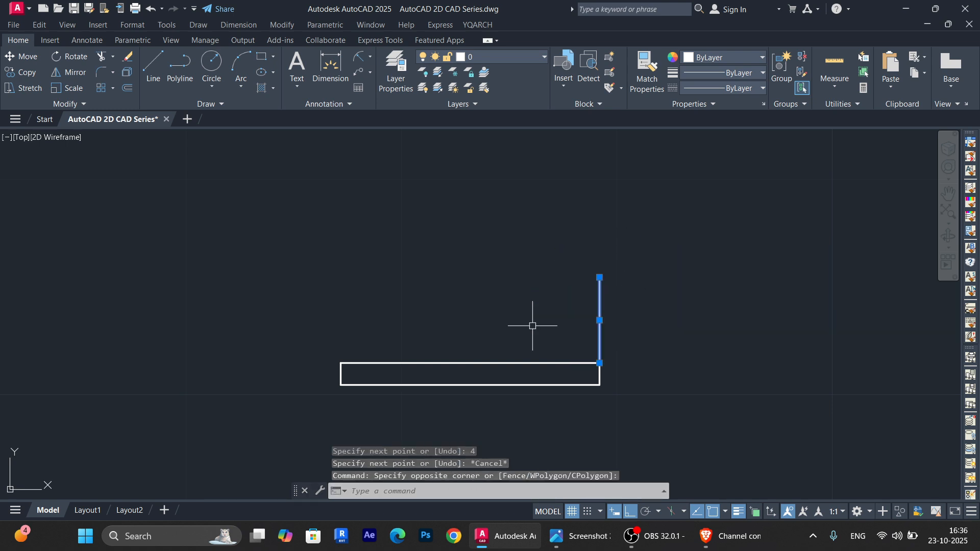
text(mi)
key(Return)
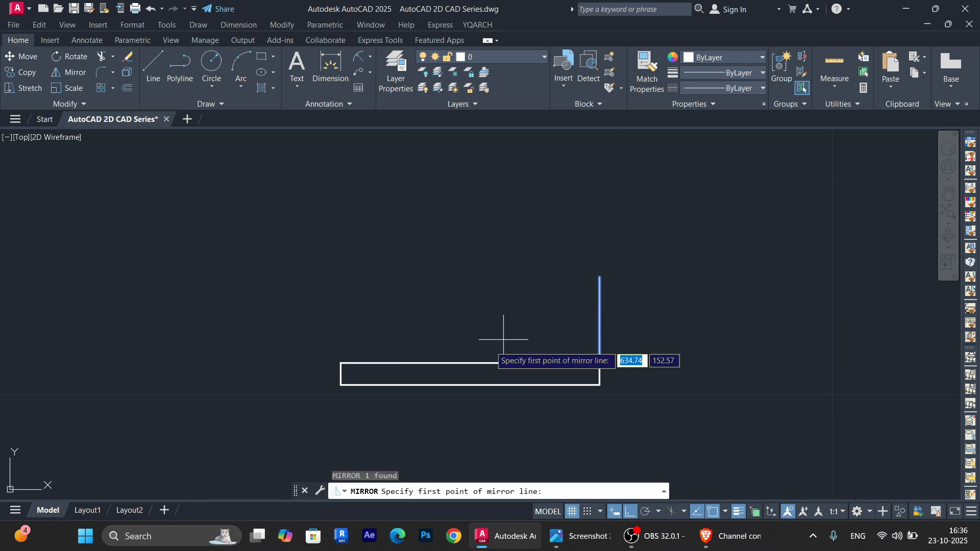
click(470, 363)
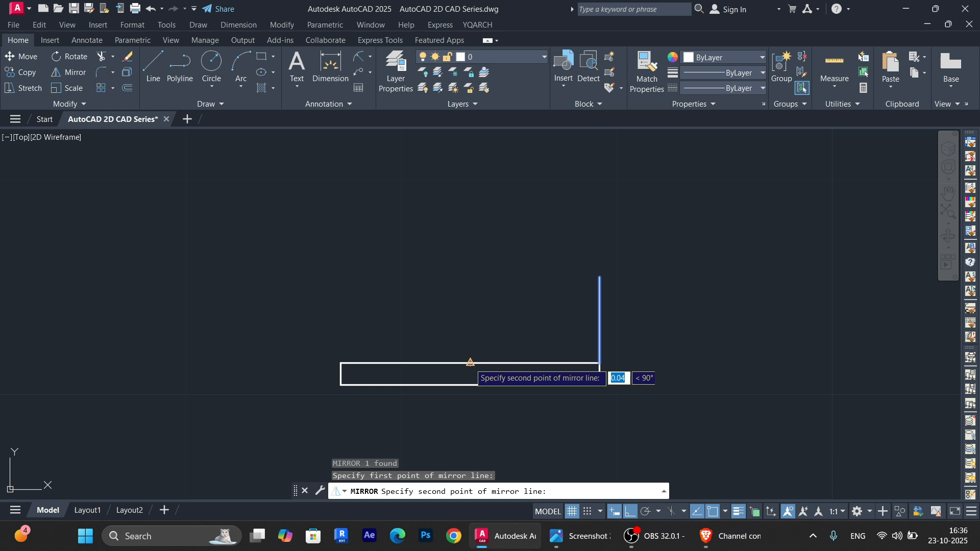
click(474, 243)
click(500, 288)
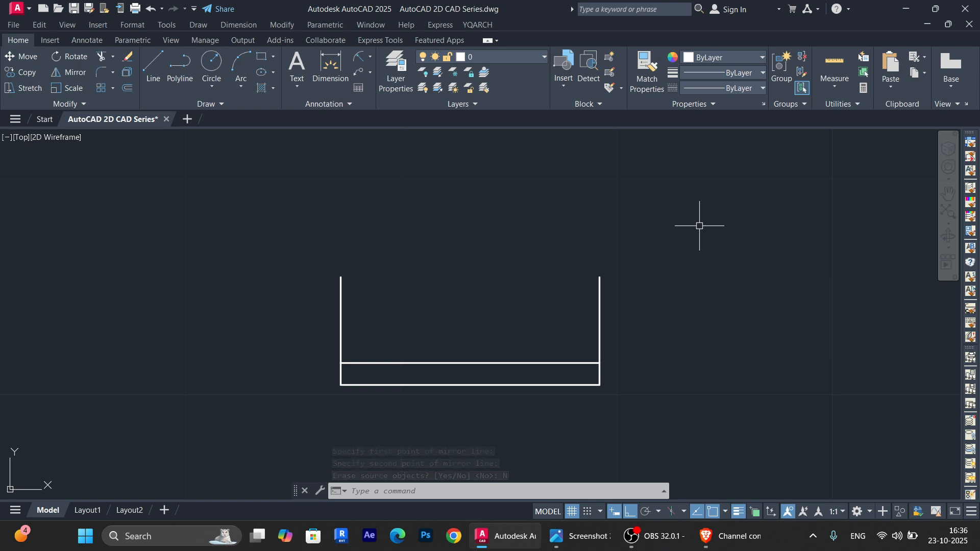
Draw a horizontal construction line joining the midpoints of the two vertical side lines
text(l)
key(Return)
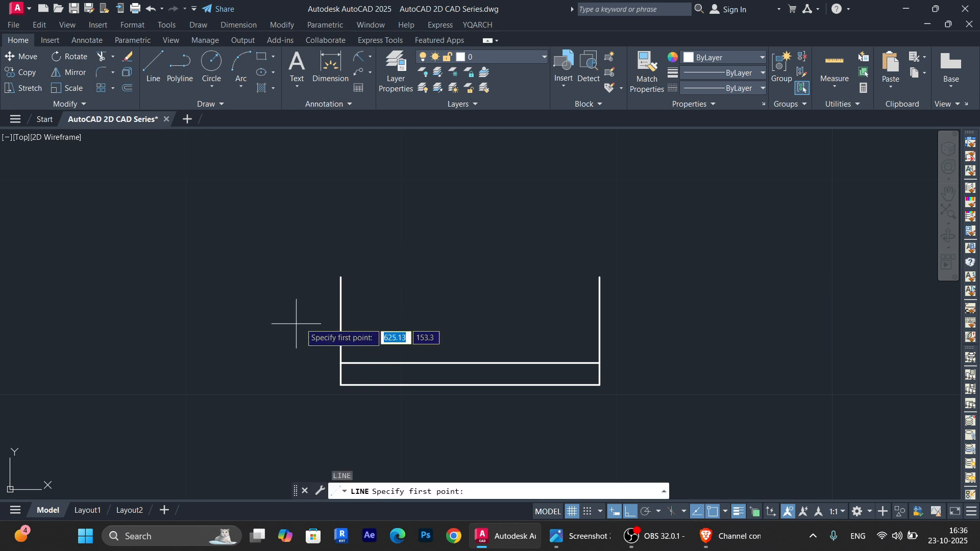
click(341, 321)
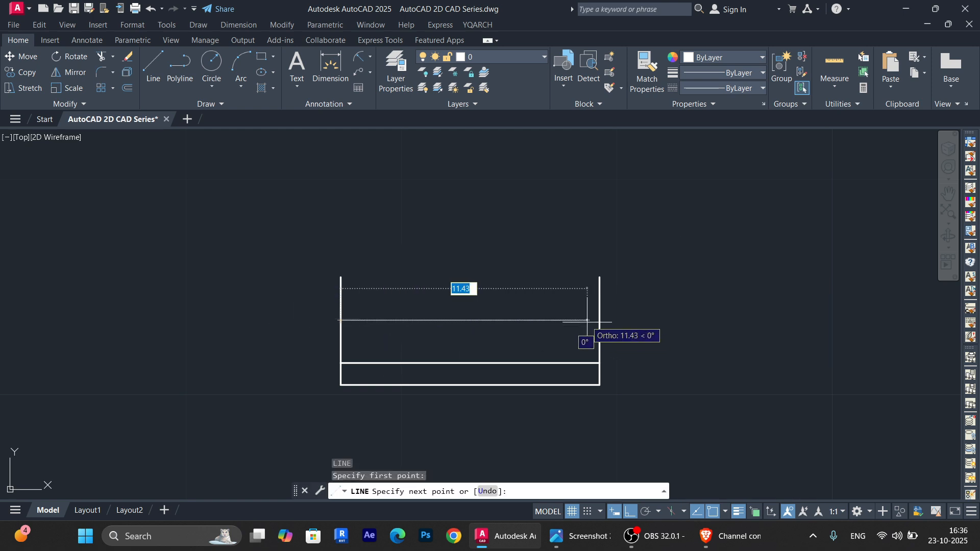
click(599, 320)
key(Return)
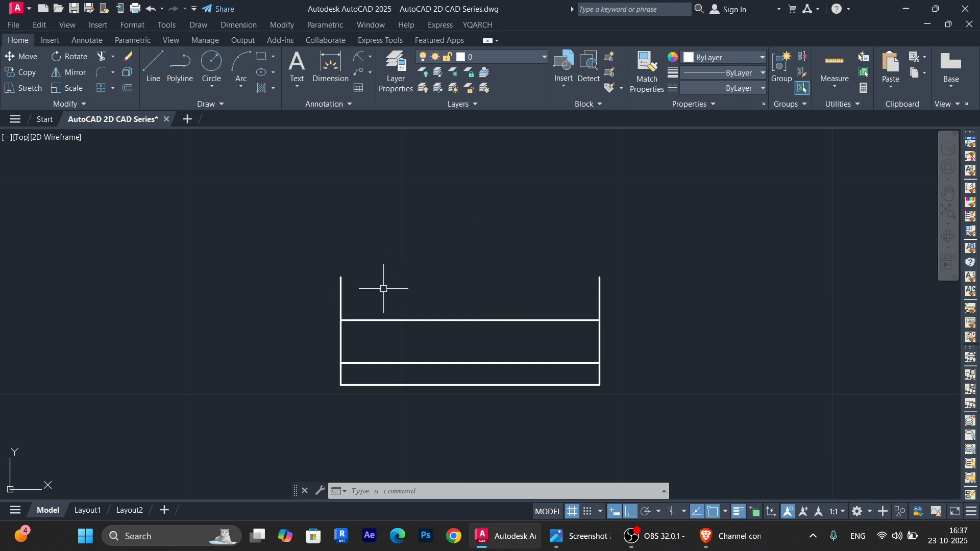
Offset the right vertical side line 2 units inward
text(o)
key(Return)
text(2)
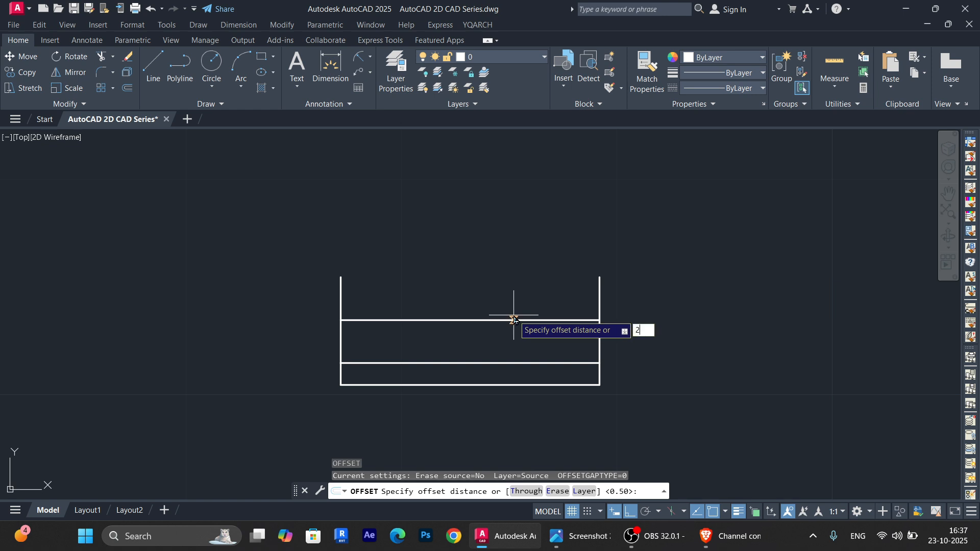
key(Return)
click(599, 298)
click(558, 323)
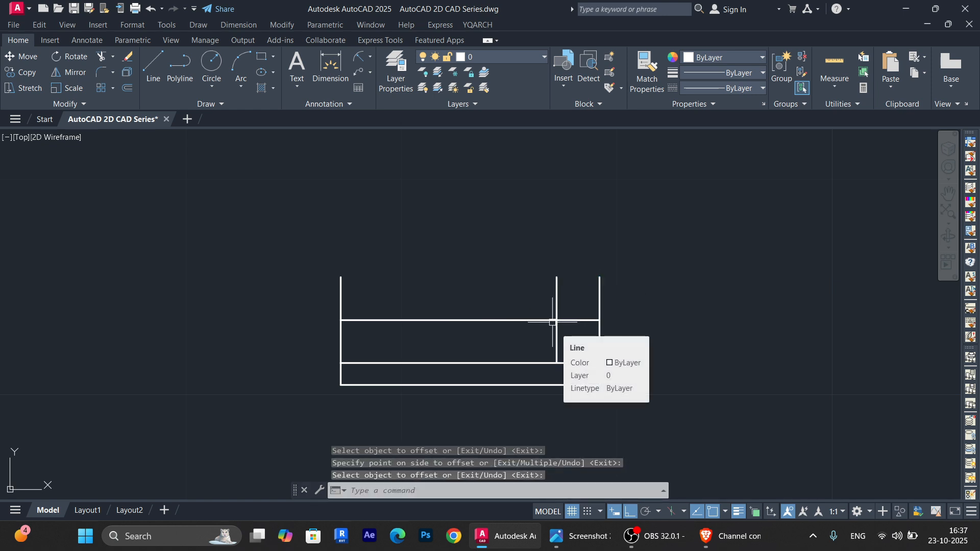
Draw a circle of diameter 2.4 centred where the offset line crosses the horizontal construction line
text(c)
key(Return)
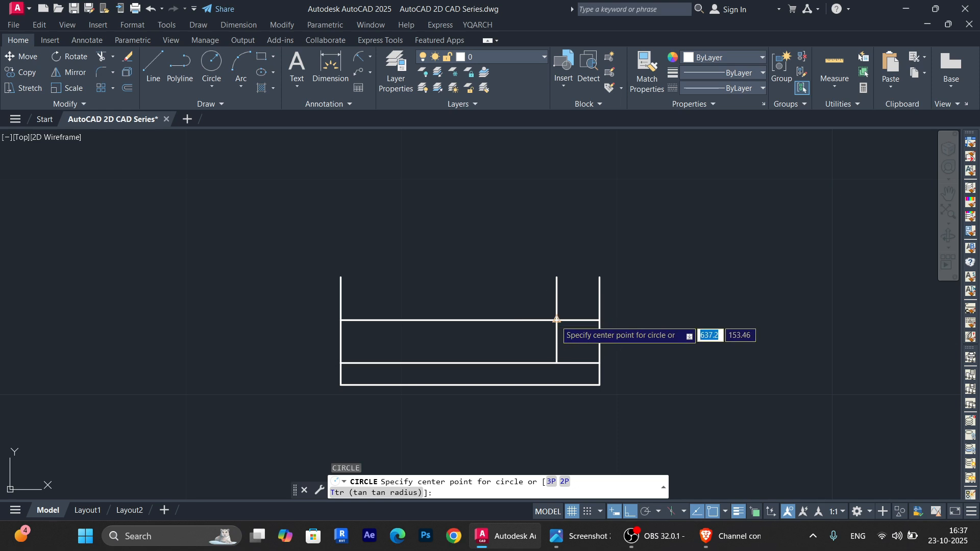
click(556, 320)
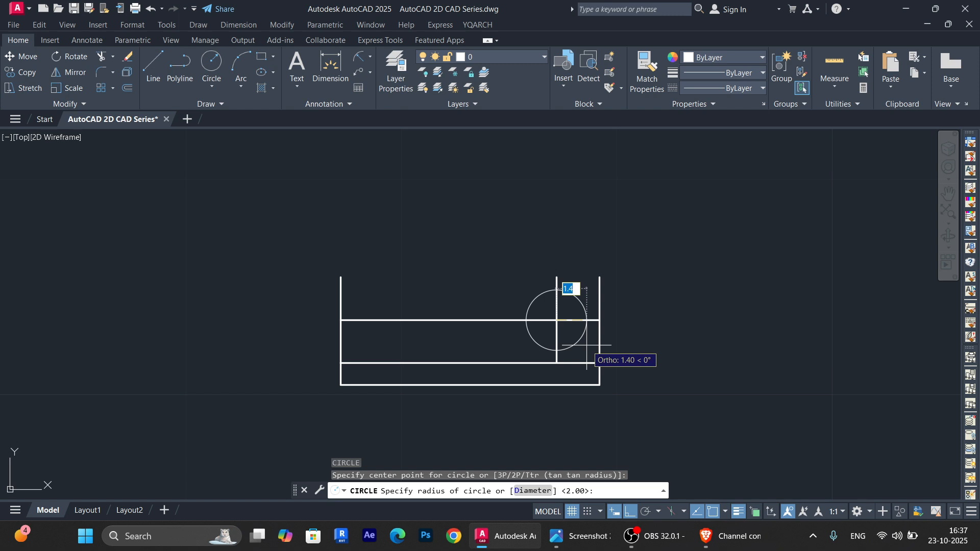
text(d)
key(Return)
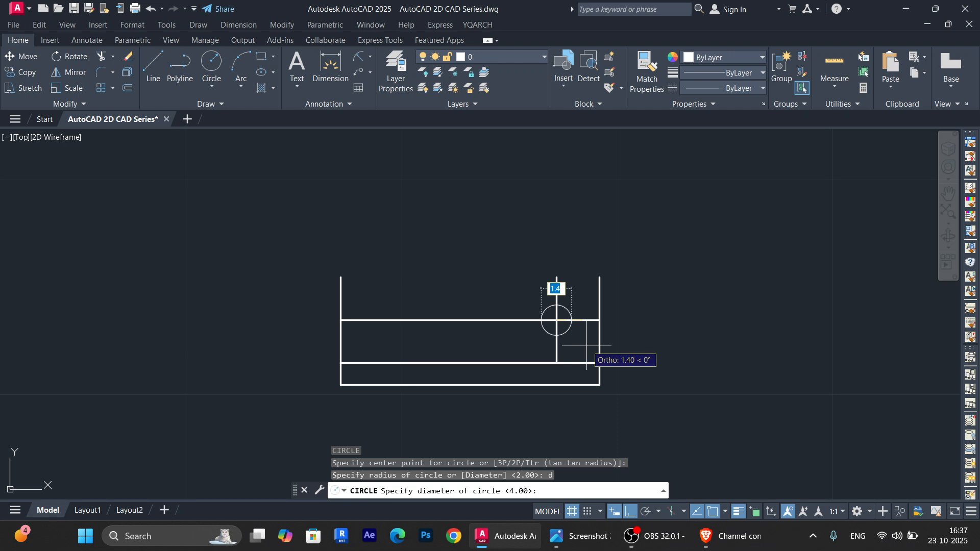
text(2.4)
key(Return)
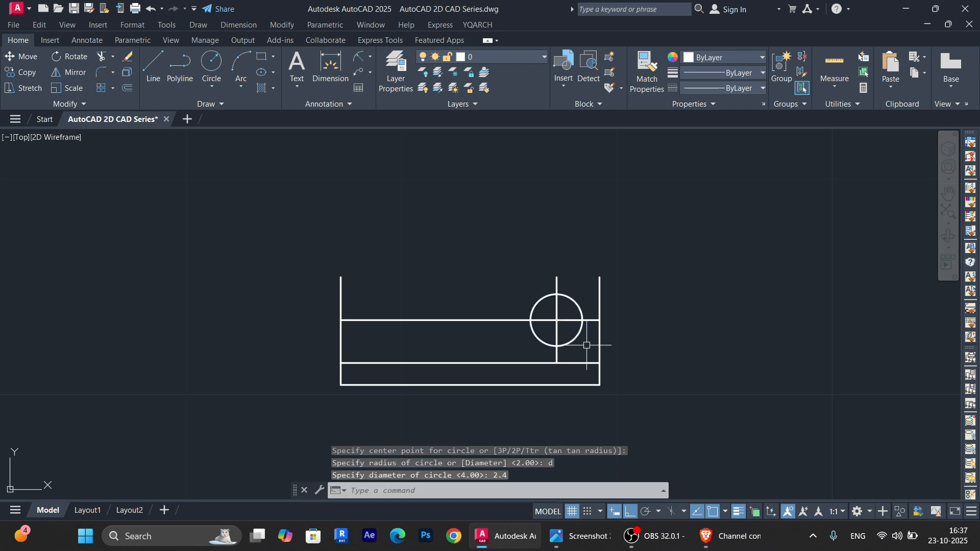
Draw a concentric circle of diameter 1.52 inside the 2.4 circle
key(Return)
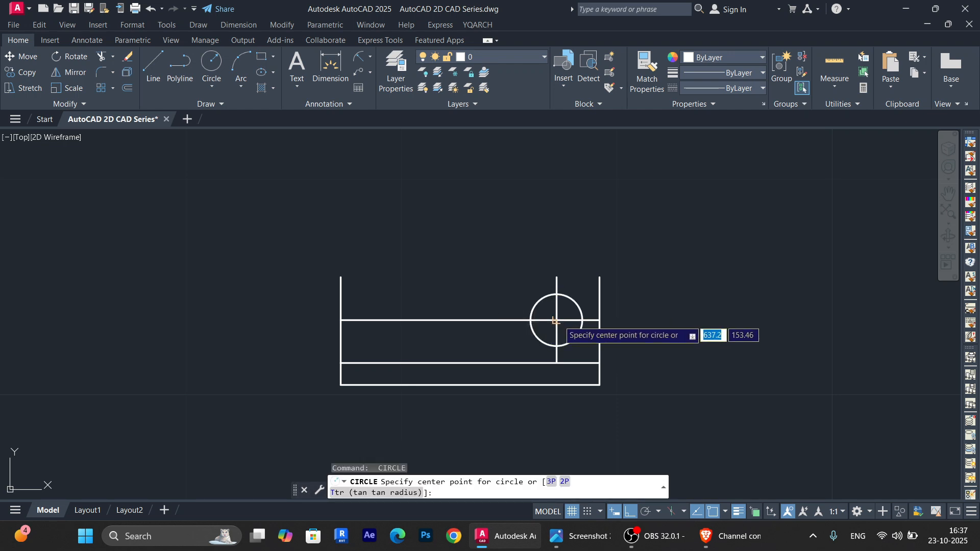
click(556, 321)
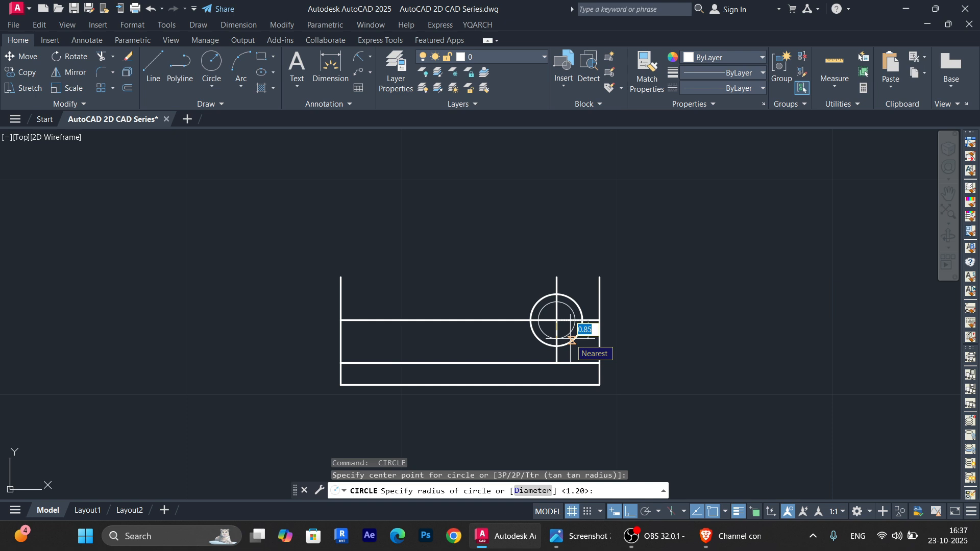
text(d)
key(Return)
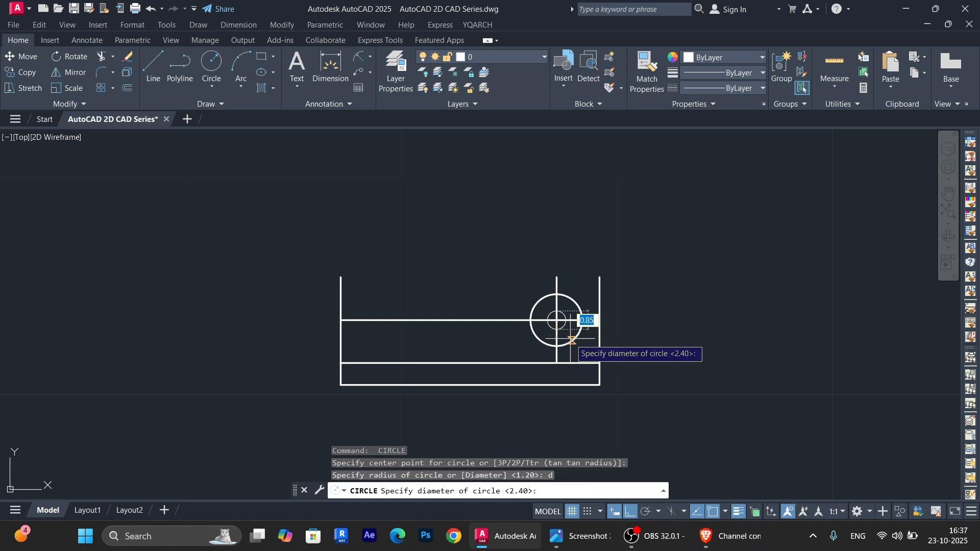
text(1.)
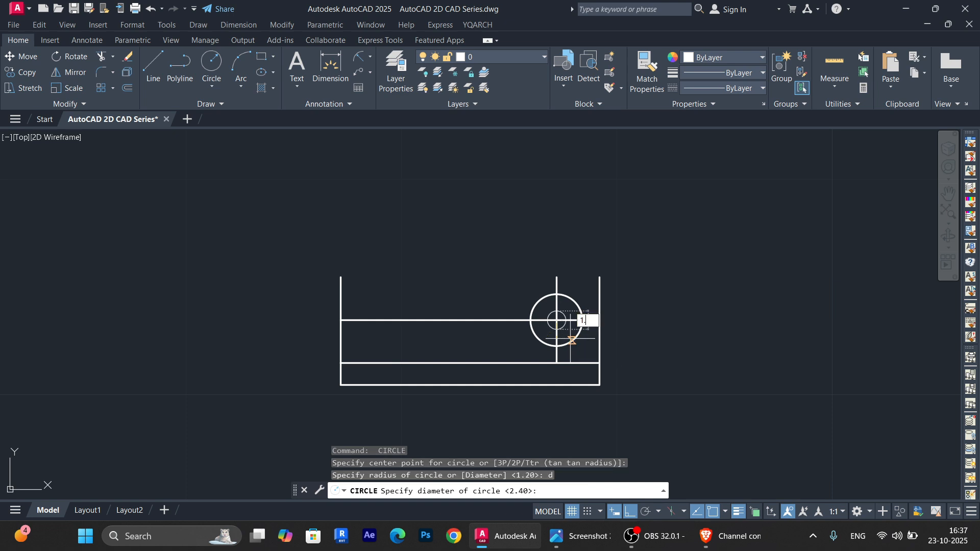
text(52)
key(Return)
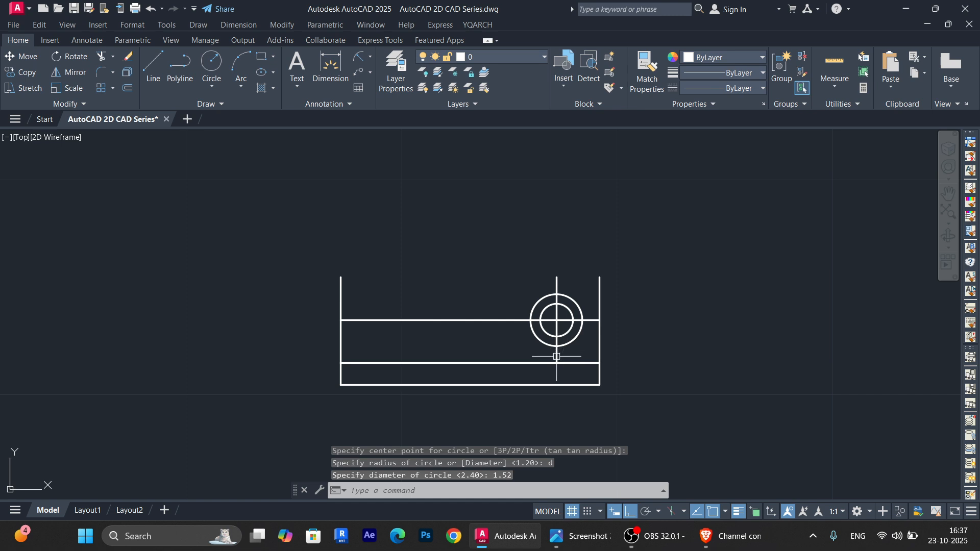
Delete the horizontal and vertical construction lines that cross the circles' centre
click(556, 329)
click(502, 320)
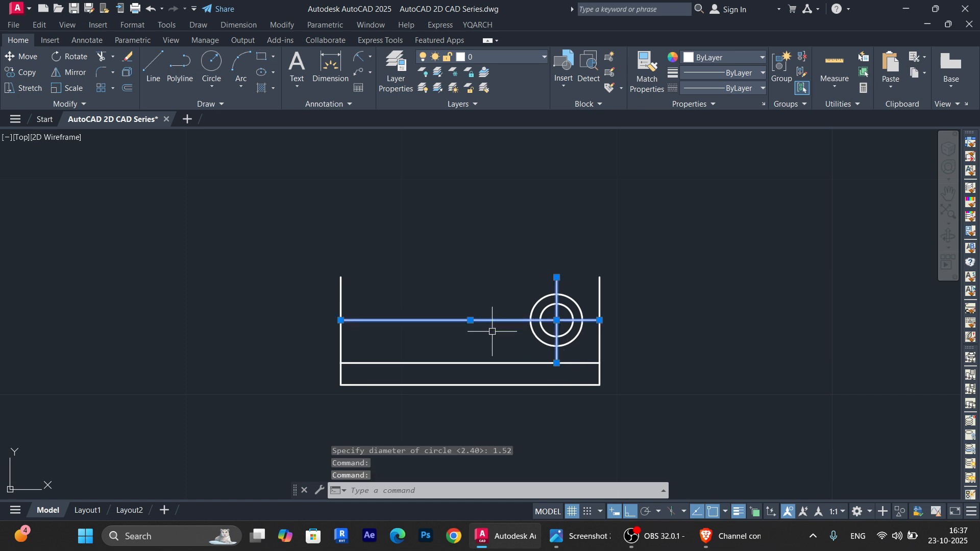
key(Delete)
Mirror the two concentric hole circles to the base's left half about a vertical axis through the base's midpoint, keeping the originals
click(588, 356)
click(428, 329)
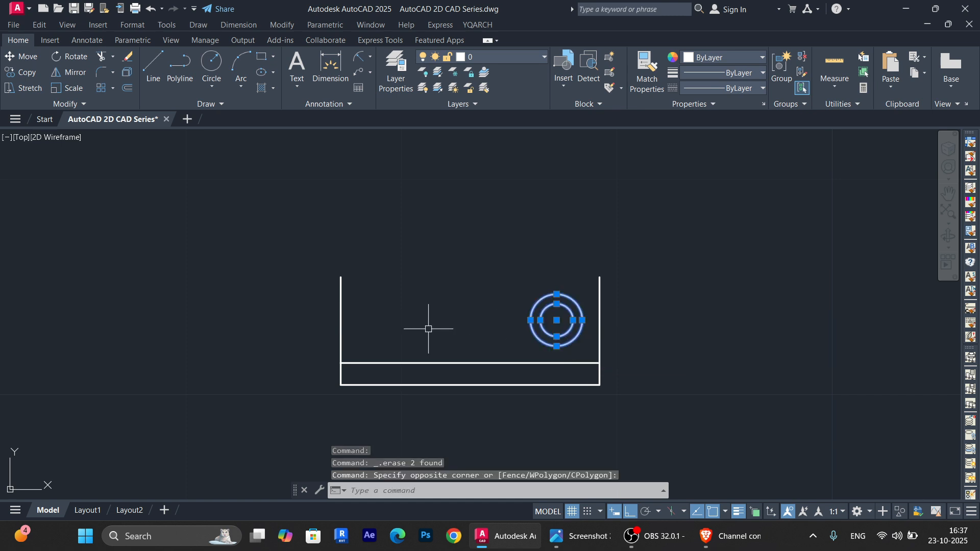
text(mi)
key(Return)
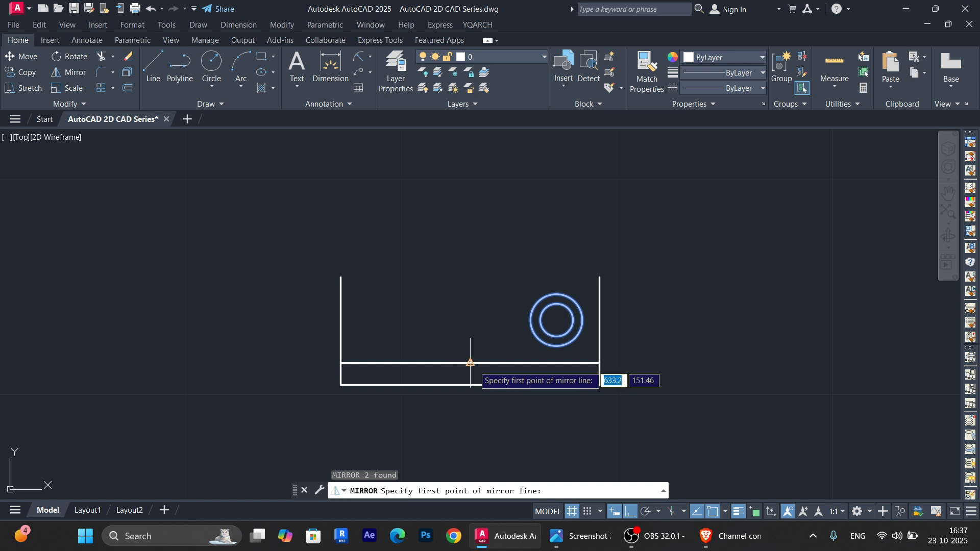
click(470, 362)
click(478, 227)
key(Return)
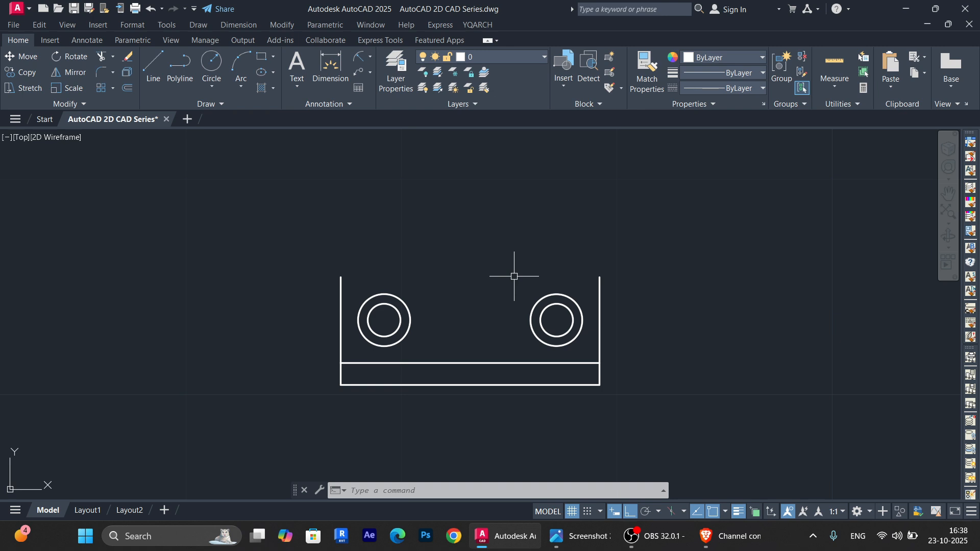
Check the reference drawing for the upper boss, and draw a circle of diameter 8.2 in the empty space above the base
click(557, 536)
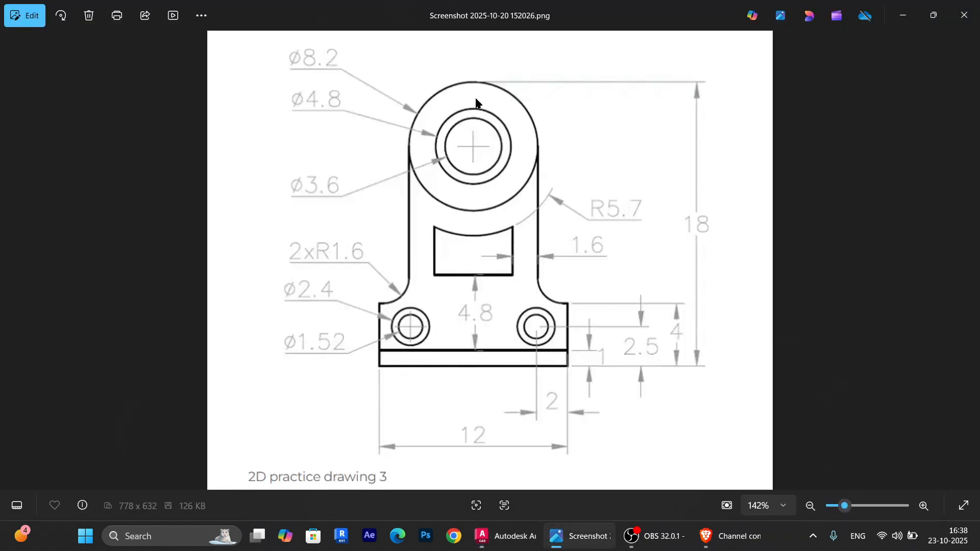
click(527, 536)
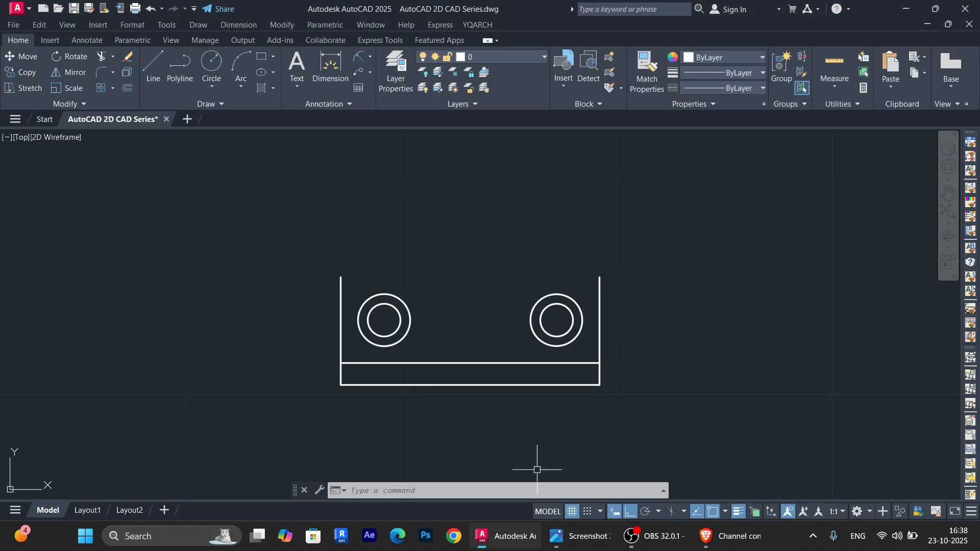
mouse_move(524, 190)
middle_down()
mouse_move(520, 298)
mouse_move(508, 274)
middle_up()
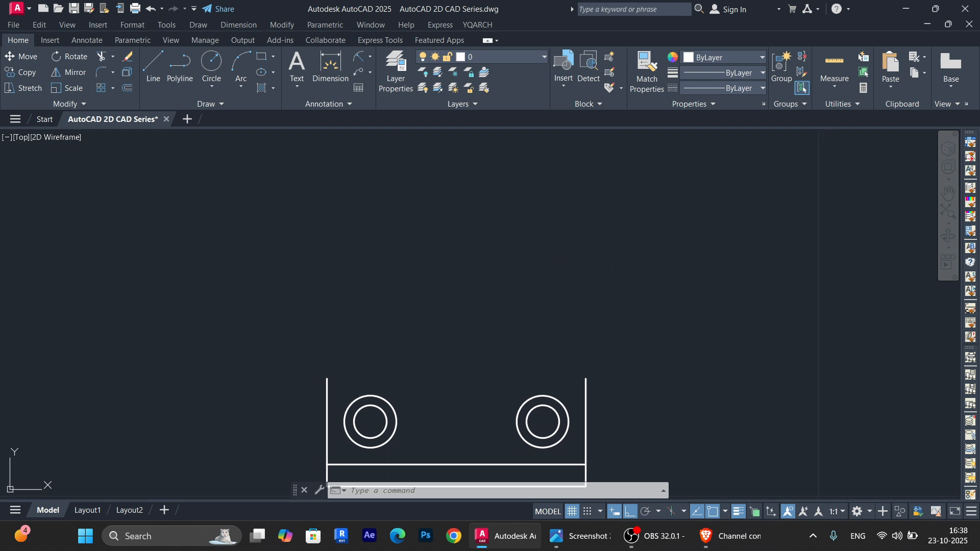
text(c)
key(Return)
click(441, 225)
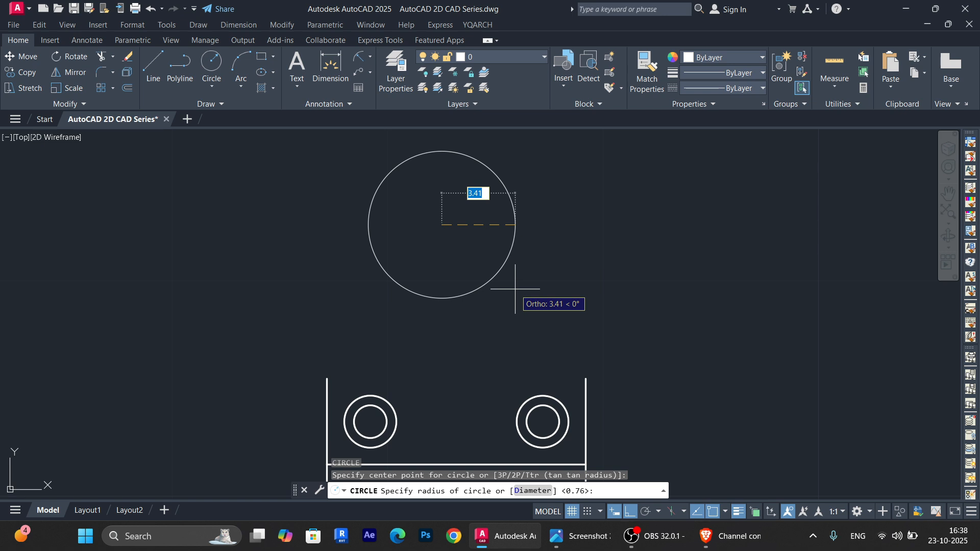
text(d)
key(Return)
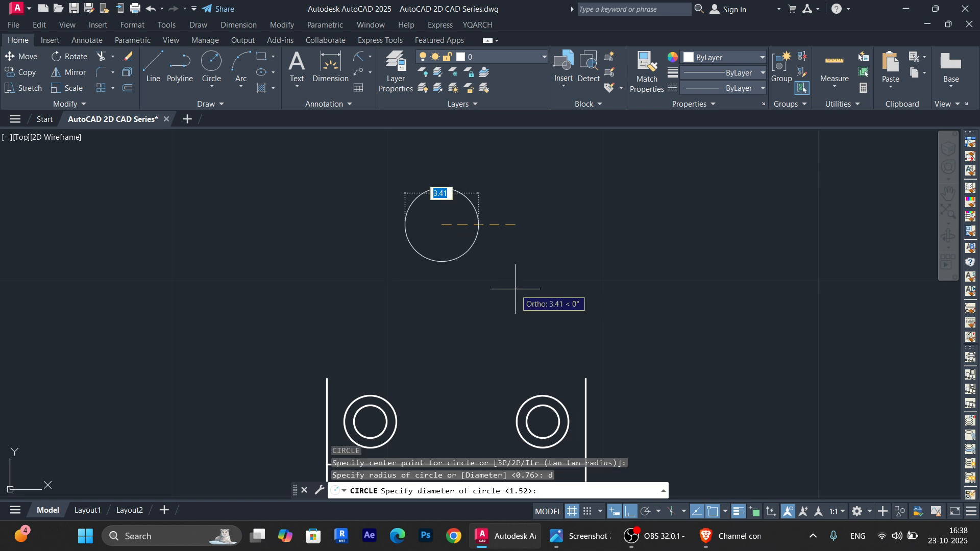
text(8.2)
key(Return)
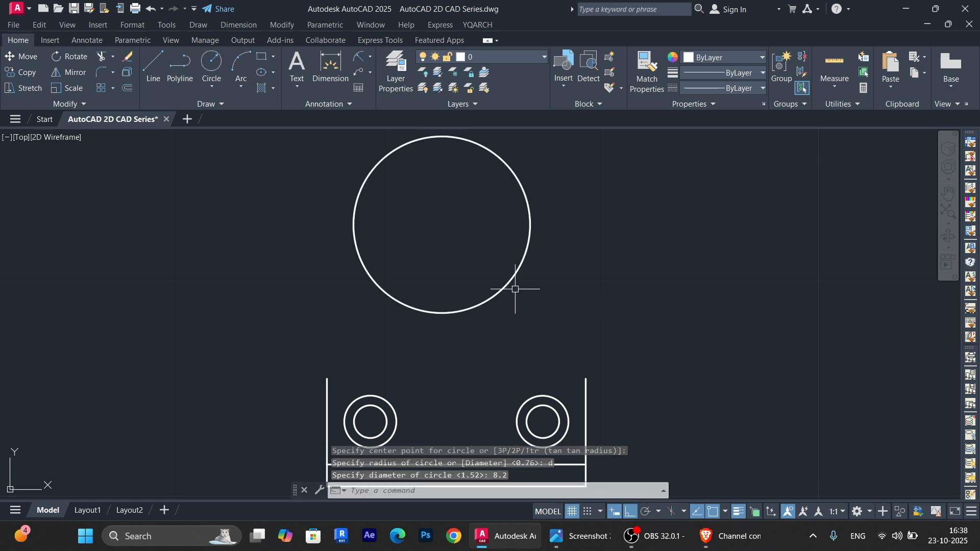
Draw a concentric circle of diameter 4.8 inside the 8.2 circle
text(c)
key(Return)
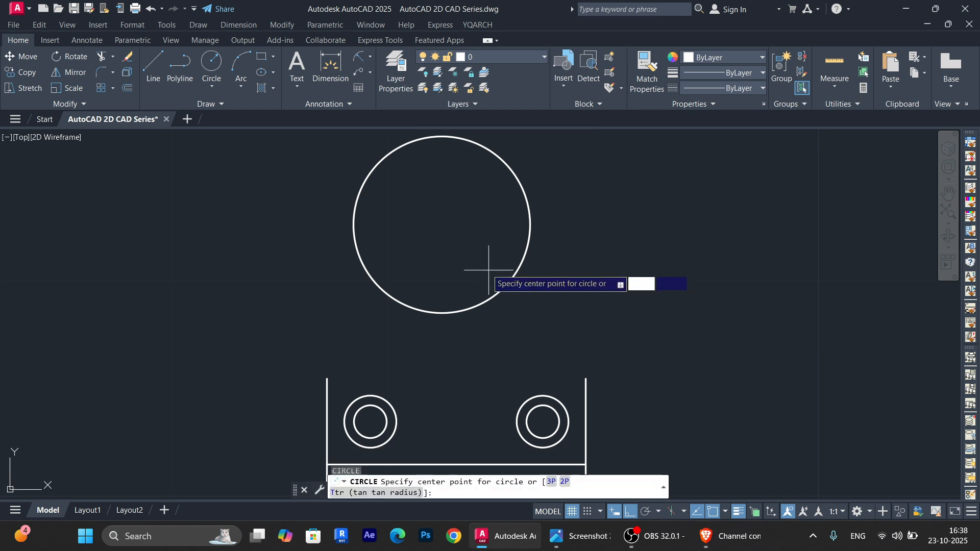
click(442, 223)
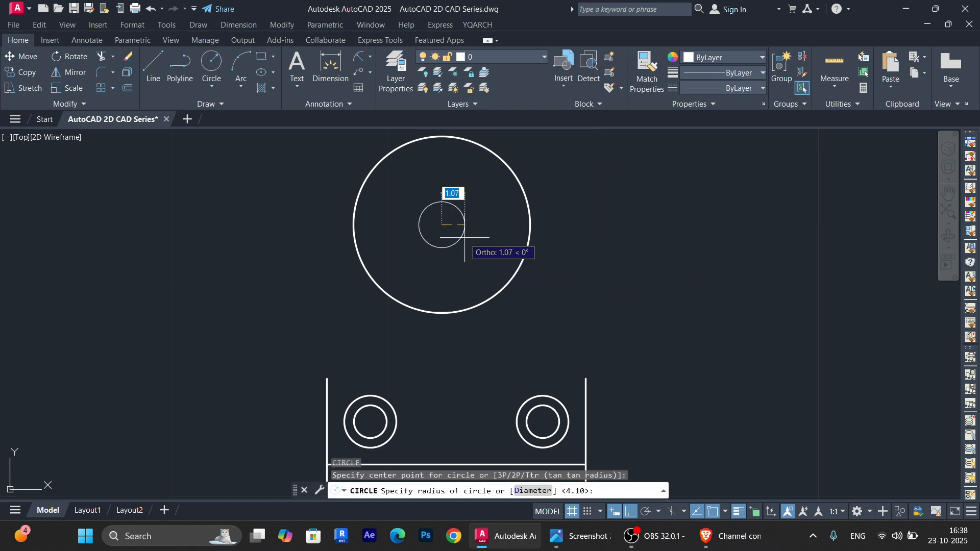
text(d)
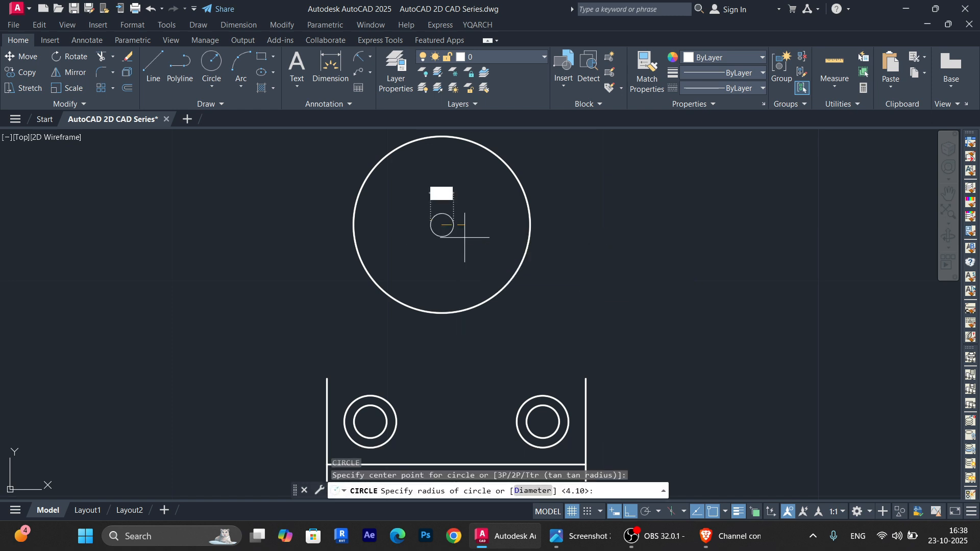
key(Return)
text(4)
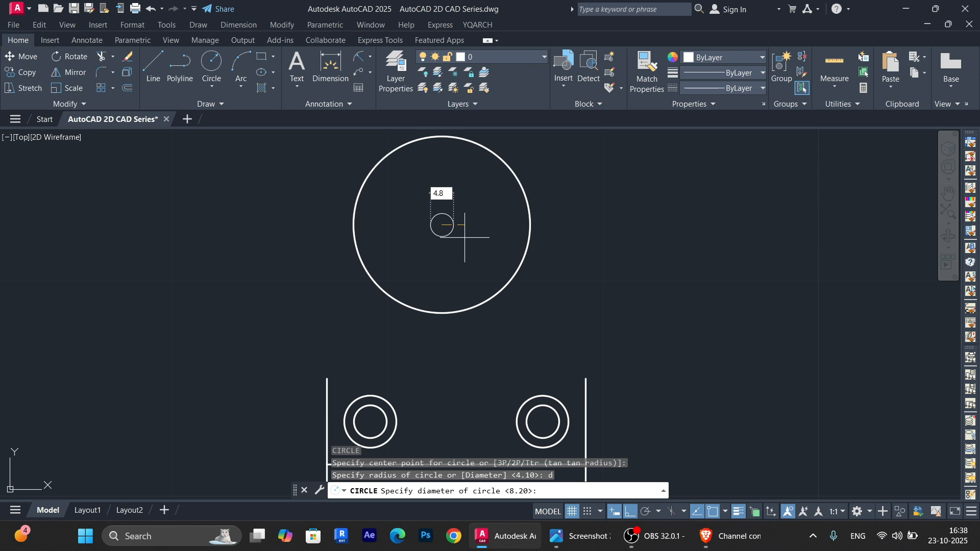
text(.8)
key(Return)
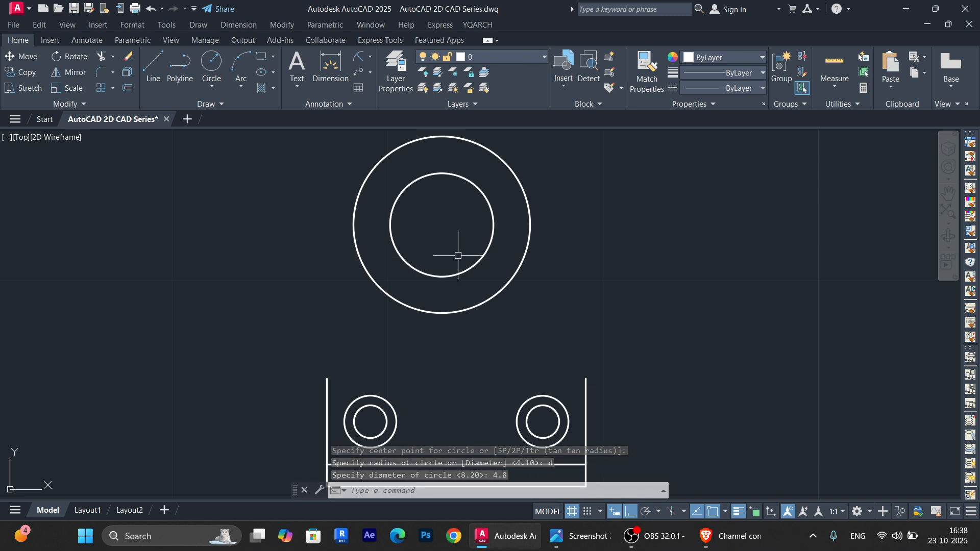
Draw a concentric circle of diameter 3.6 inside the 4.8 circle
key(Return)
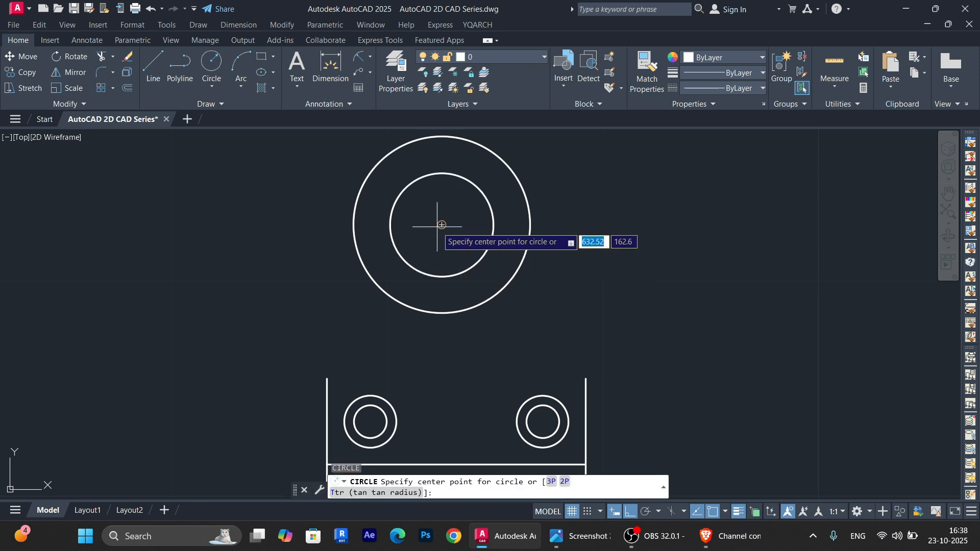
click(441, 225)
text(d)
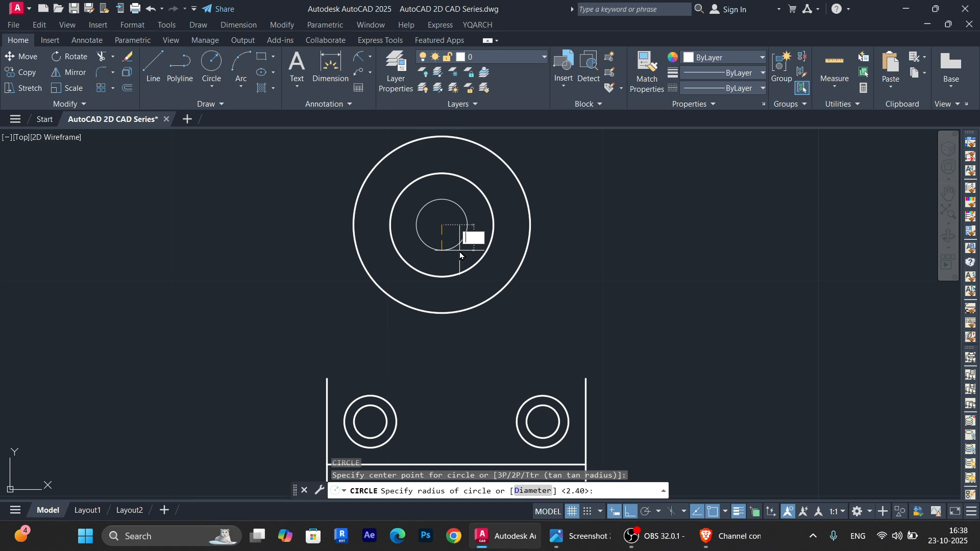
key(Return)
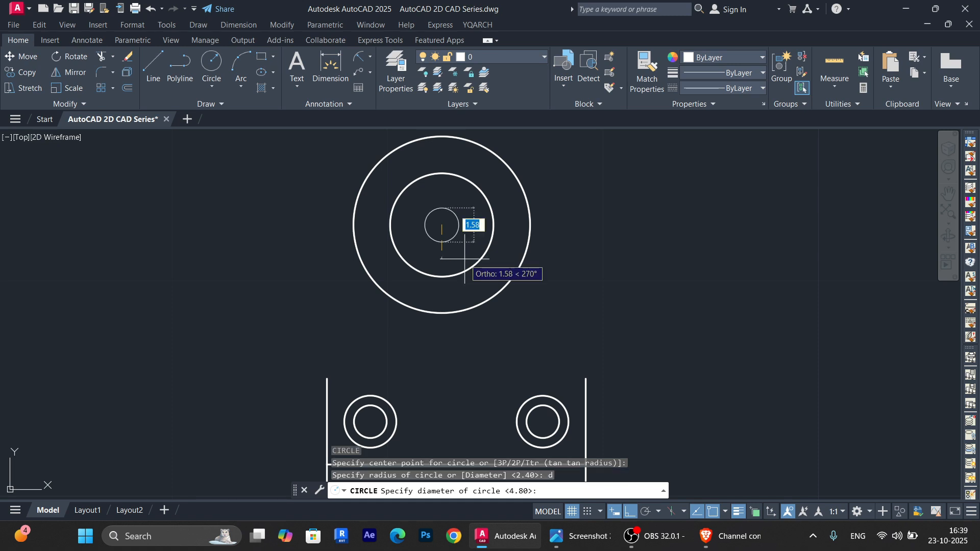
text(3.6)
key(Return)
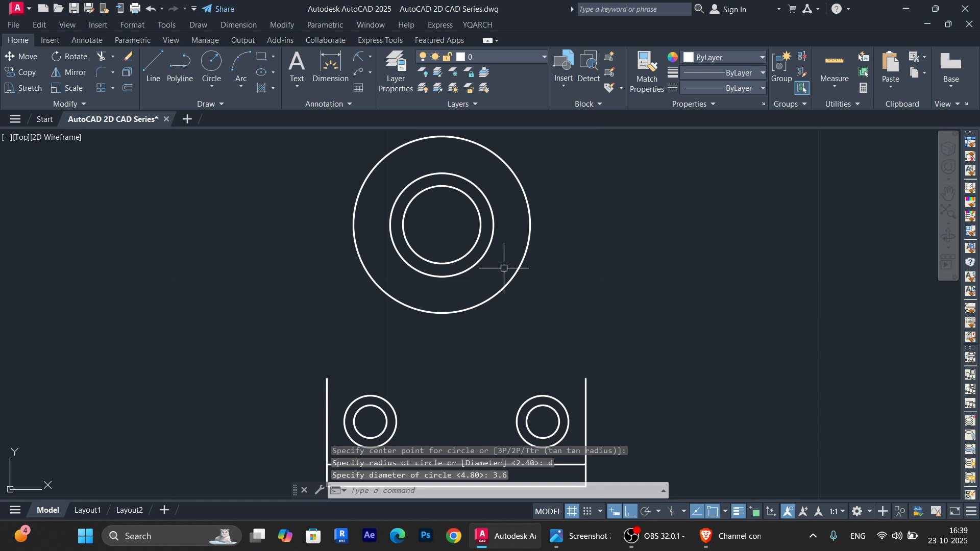
Move the three large concentric circles by the outer circle's top quadrant to the midpoint of the base's bottom edge
click(488, 316)
click(448, 220)
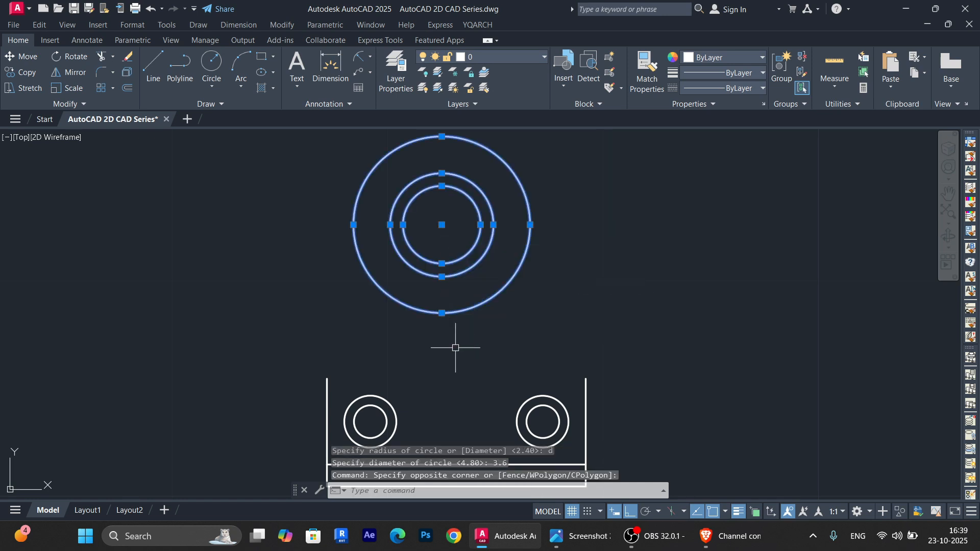
key(alt+Tab)
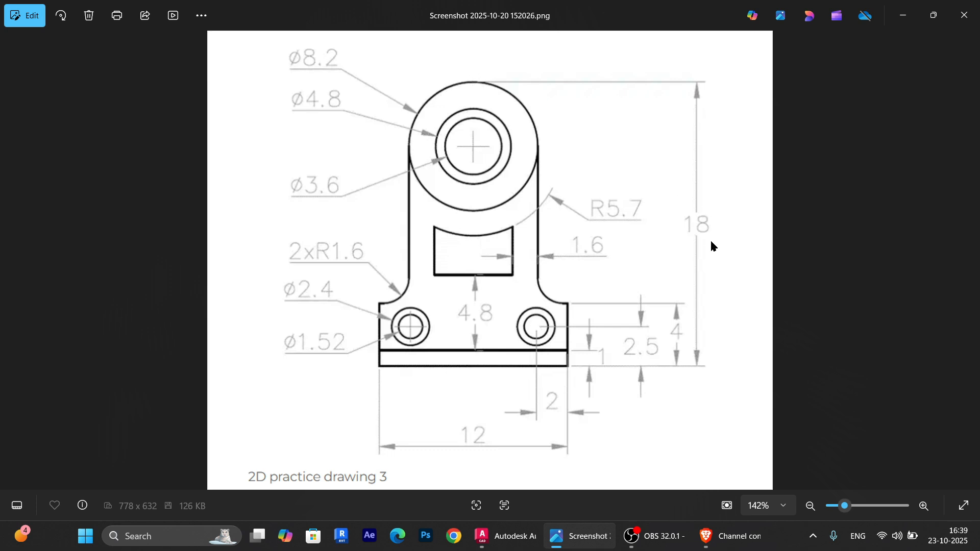
click(505, 536)
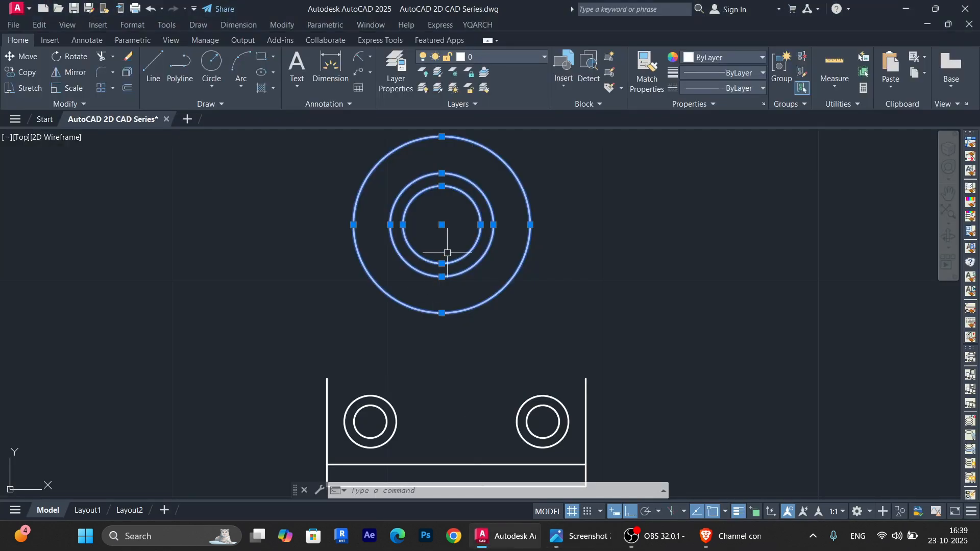
text(m)
key(Return)
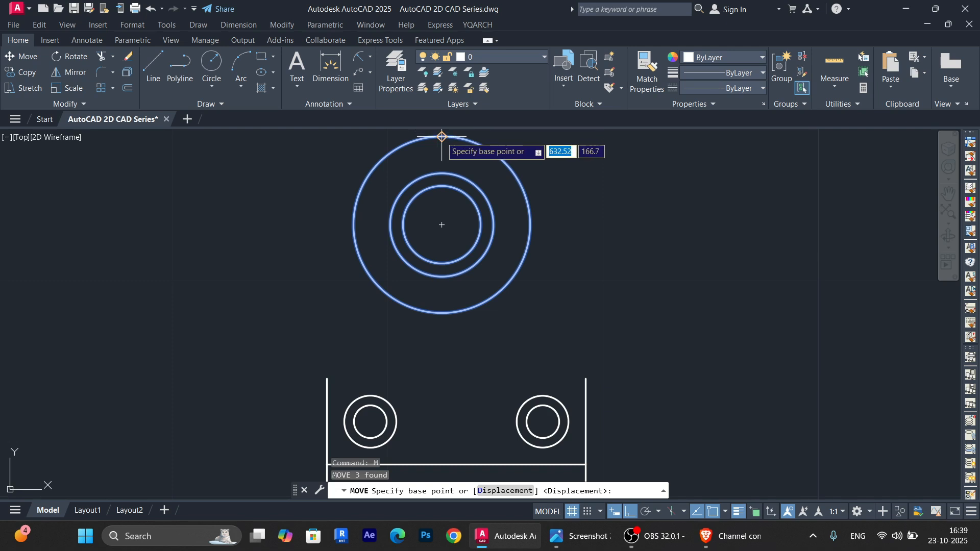
click(442, 136)
scroll(455, 354, down, 2)
middle_drag(458, 435, 474, 358)
click(474, 360)
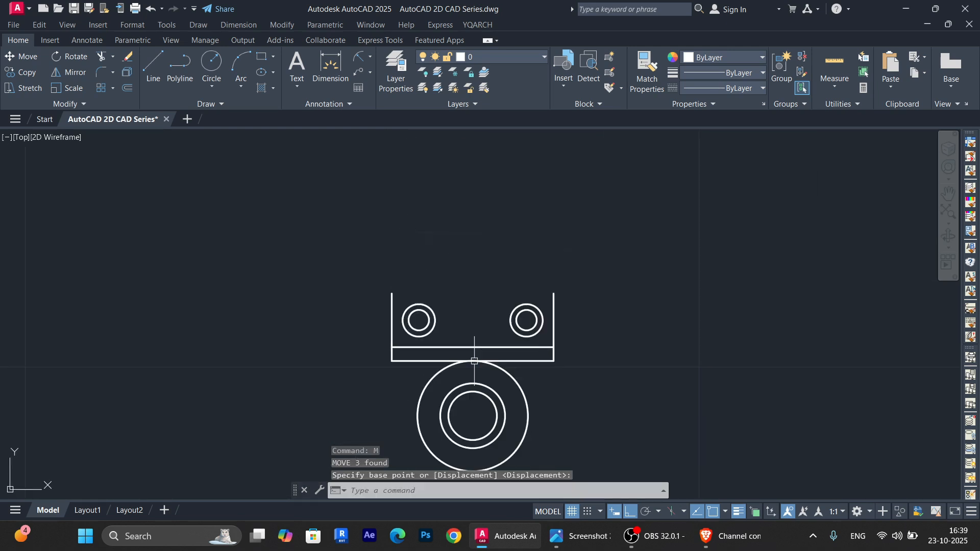
Move the three large concentric circles 18 units straight up from the base's bottom edge
middle_drag(546, 380, 534, 323)
click(534, 323)
click(388, 415)
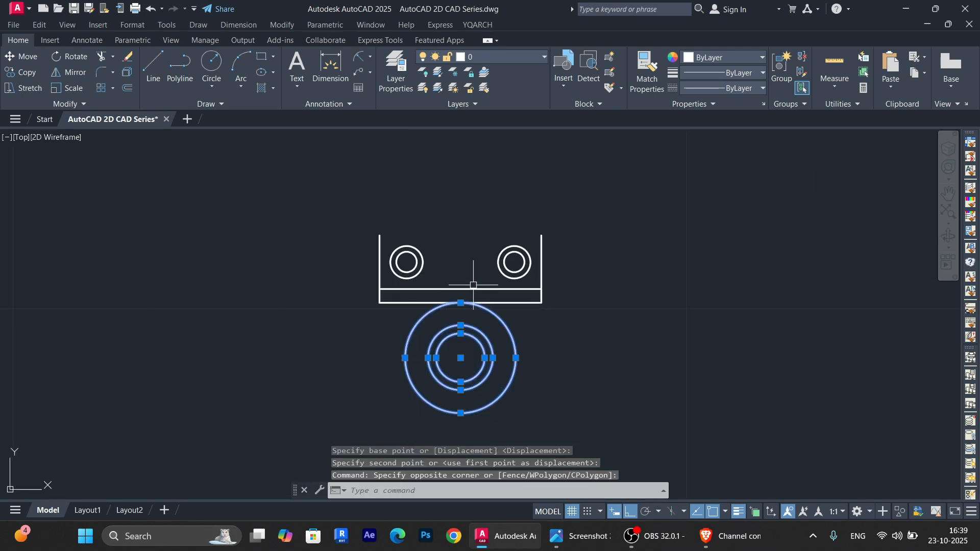
text(m)
key(Return)
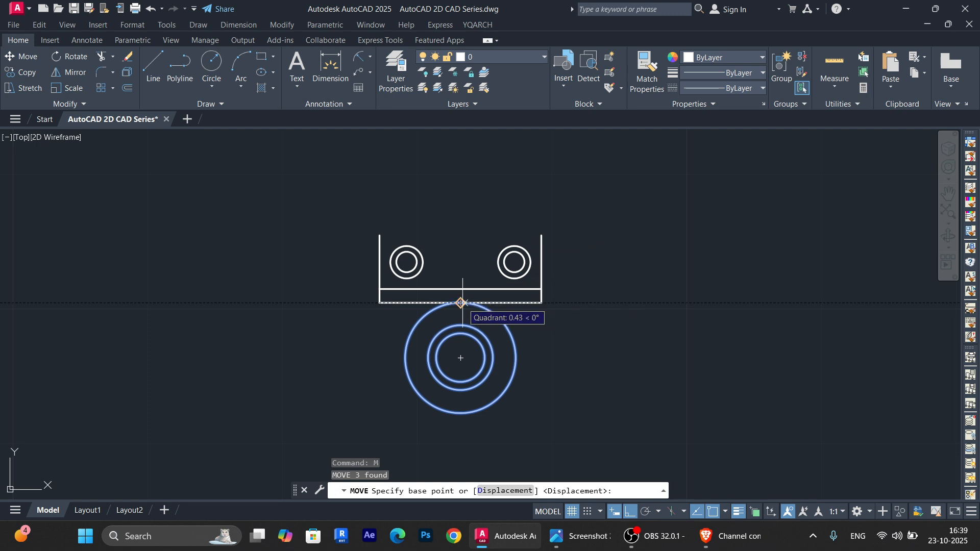
click(460, 303)
middle_drag(474, 174, 474, 263)
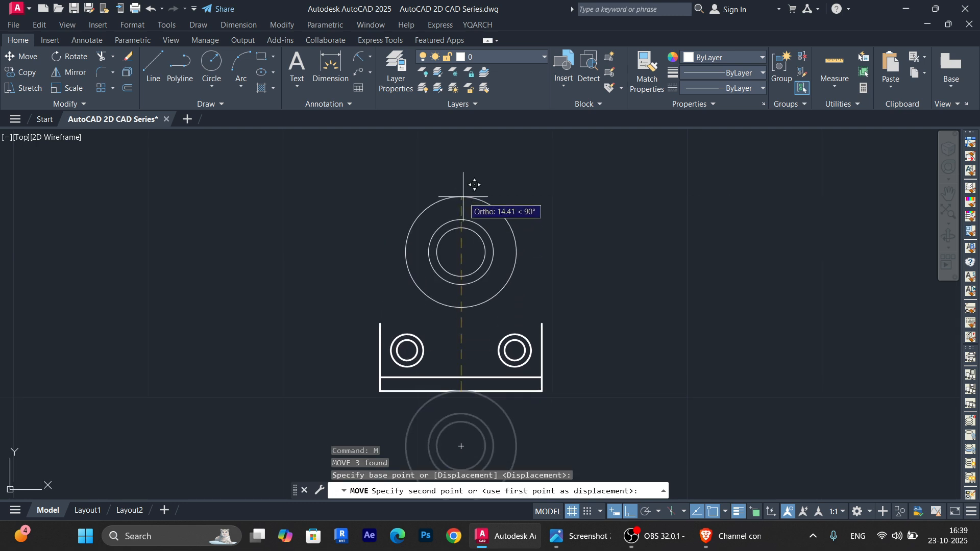
text(18)
key(Return)
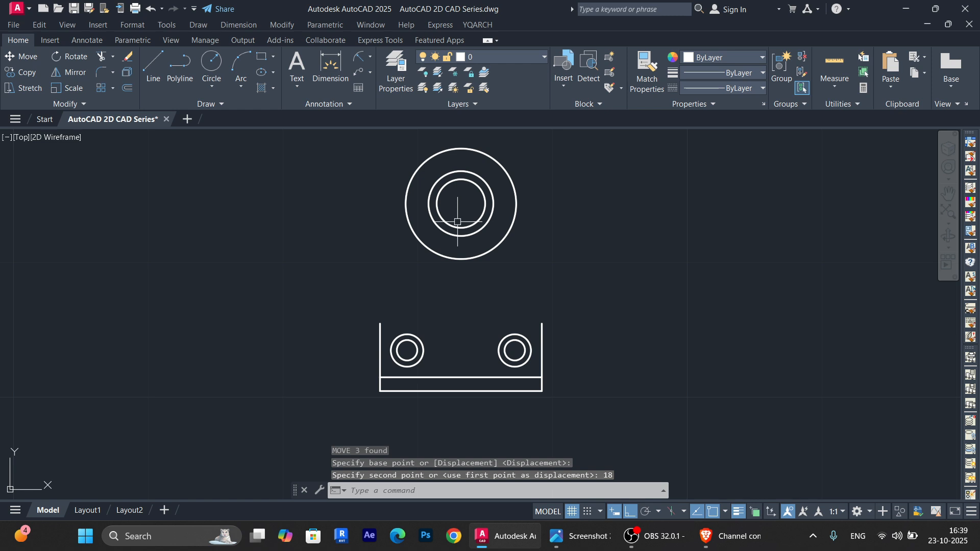
Draw a vertical line from the 8.2 circle's left quadrant down to just above the left mounting hole
click(406, 203)
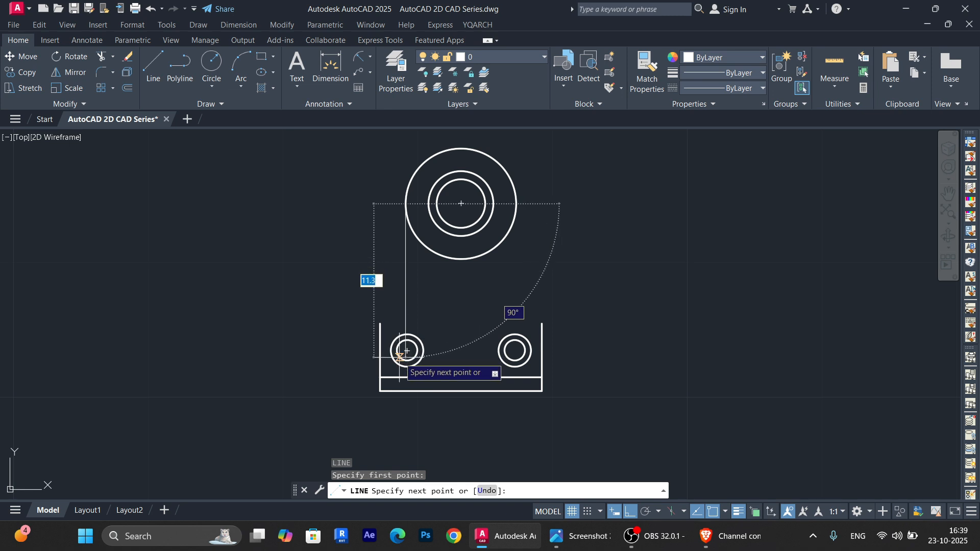
click(406, 316)
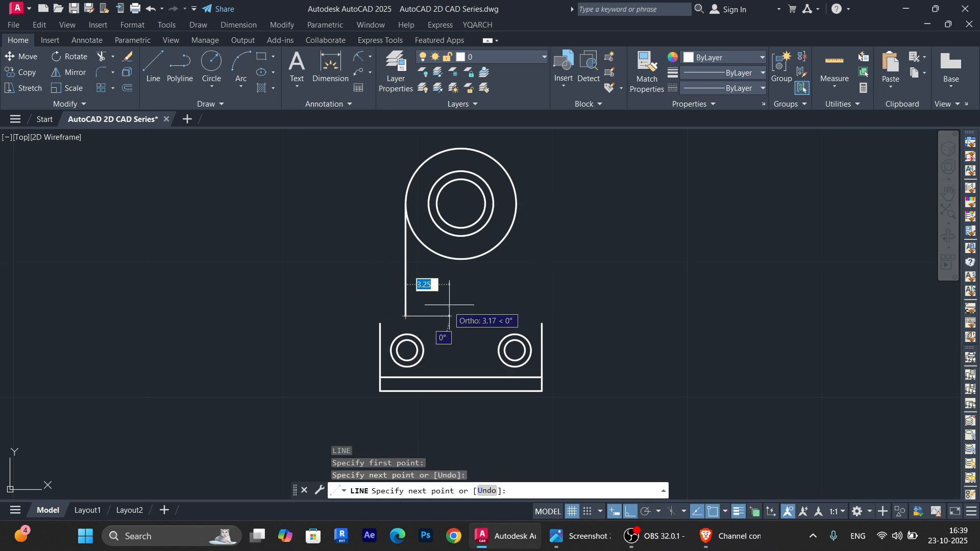
key(Escape)
Mirror the vertical tangent line to the 8.2 circle's right side about the base's vertical centre axis, keeping the original
click(405, 297)
text(mi)
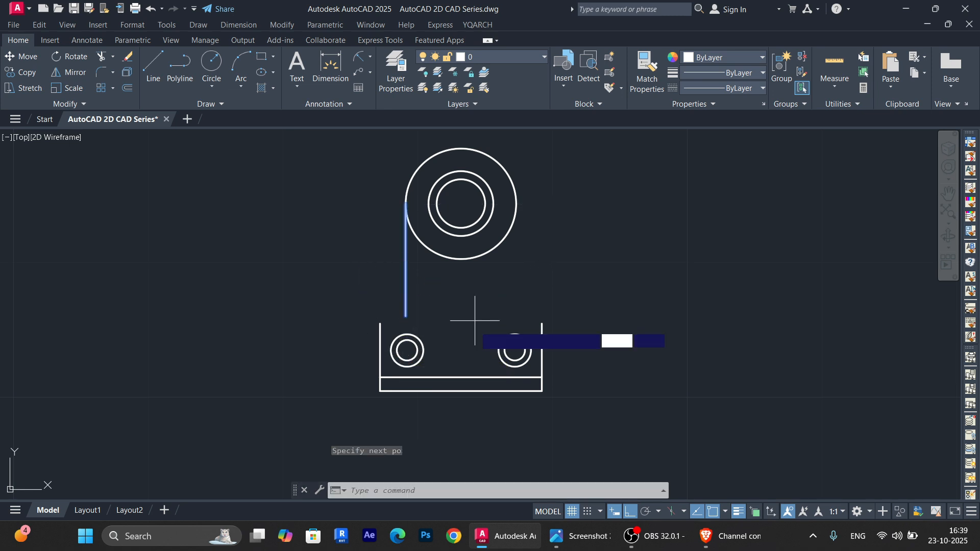
key(Return)
click(461, 376)
click(471, 322)
key(Return)
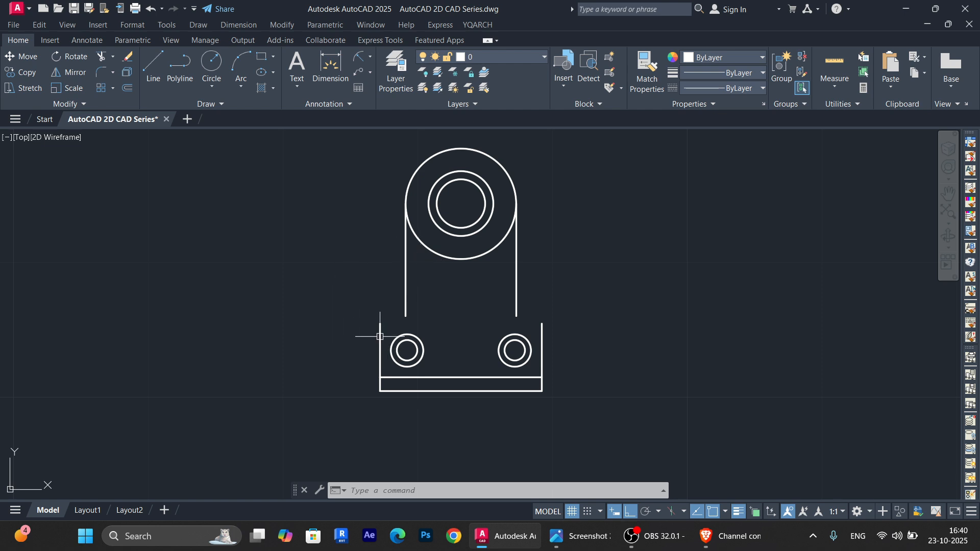
click(240, 87)
click(237, 88)
click(224, 87)
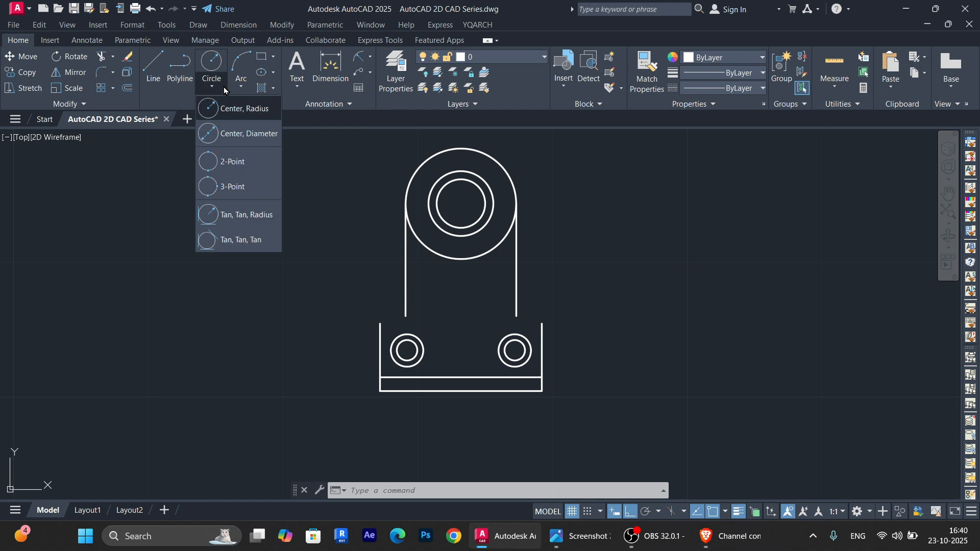
click(246, 94)
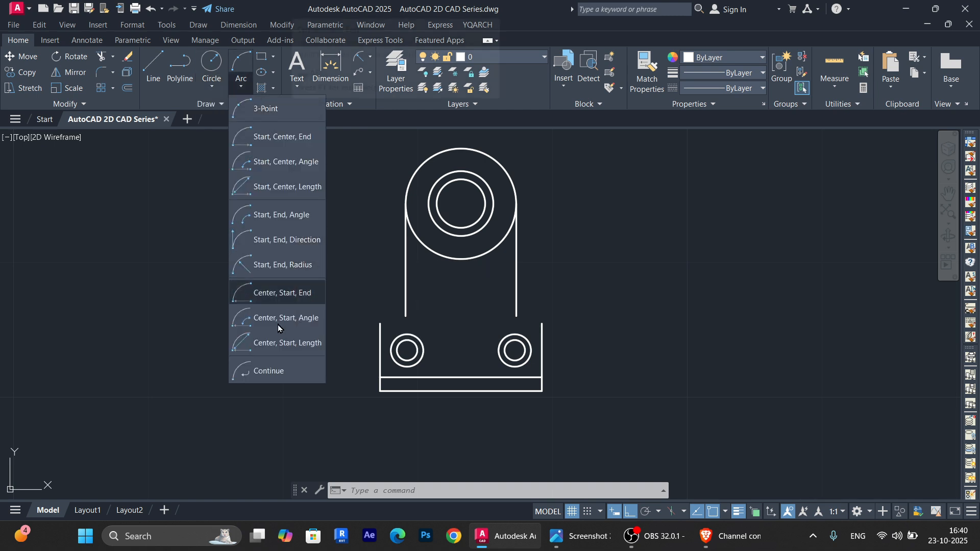
click(280, 266)
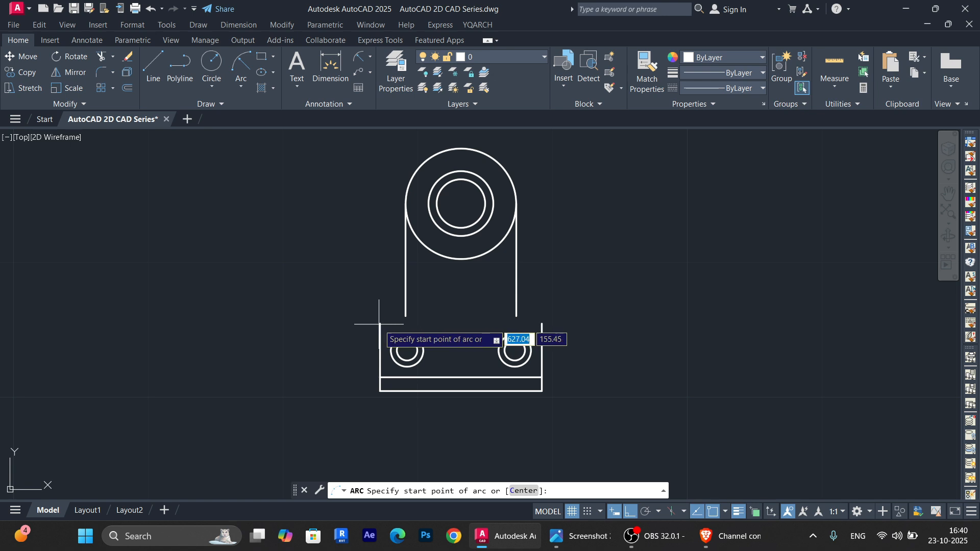
click(380, 324)
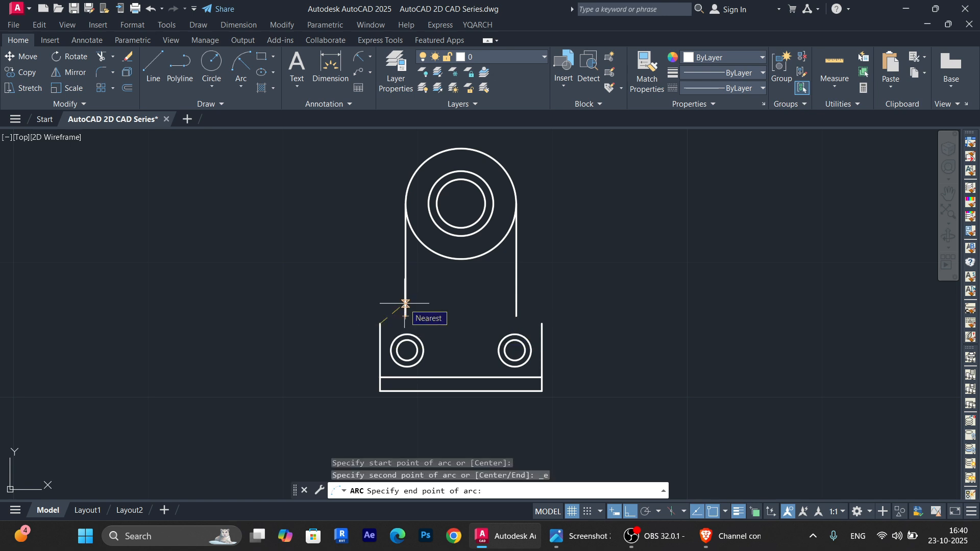
key(Escape)
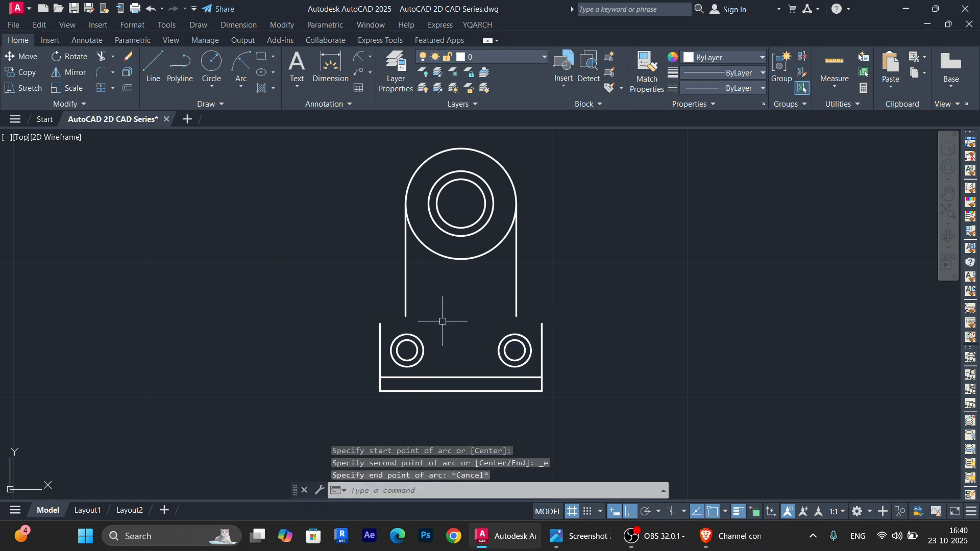
Check the reference drawing and offset the base's inner horizontal line 4.8 units upward
click(556, 536)
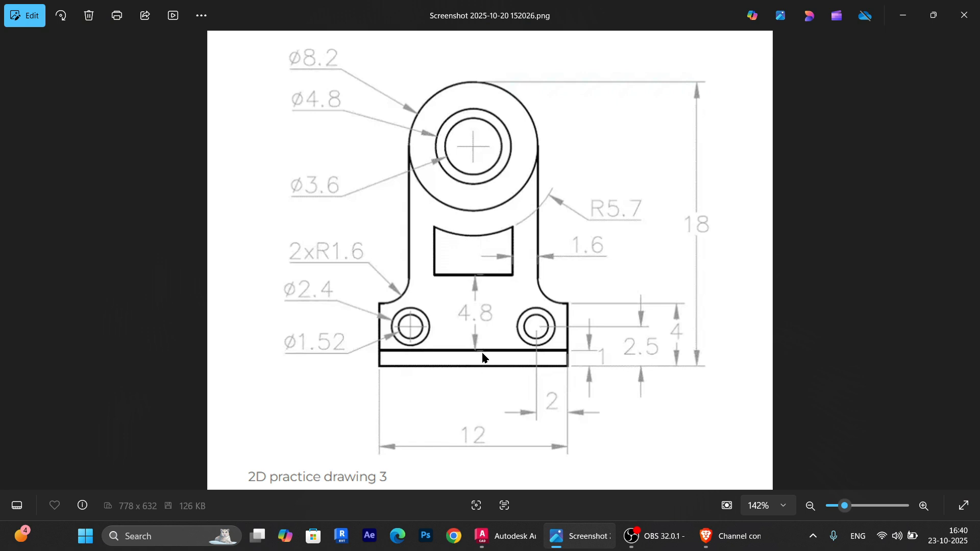
click(503, 536)
key(Return)
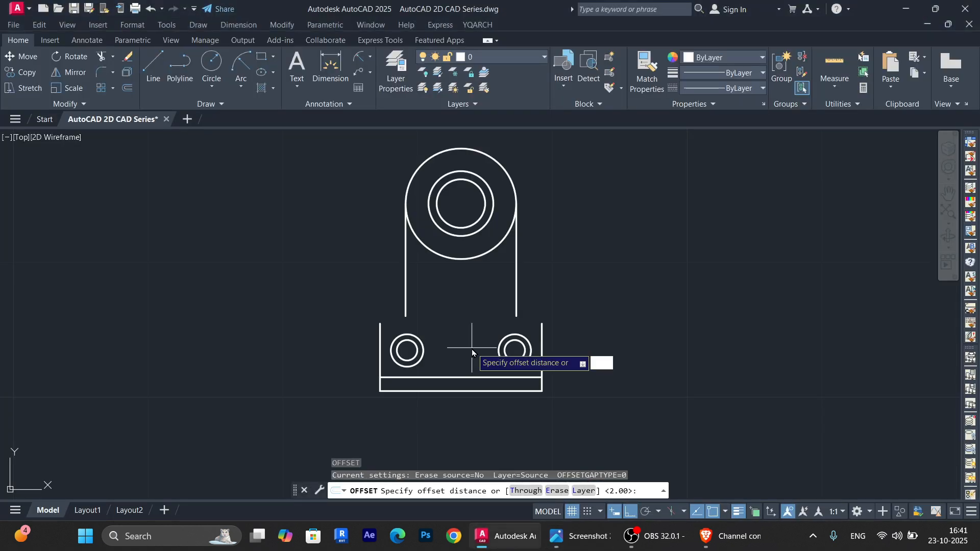
text(4.8)
key(Return)
click(453, 378)
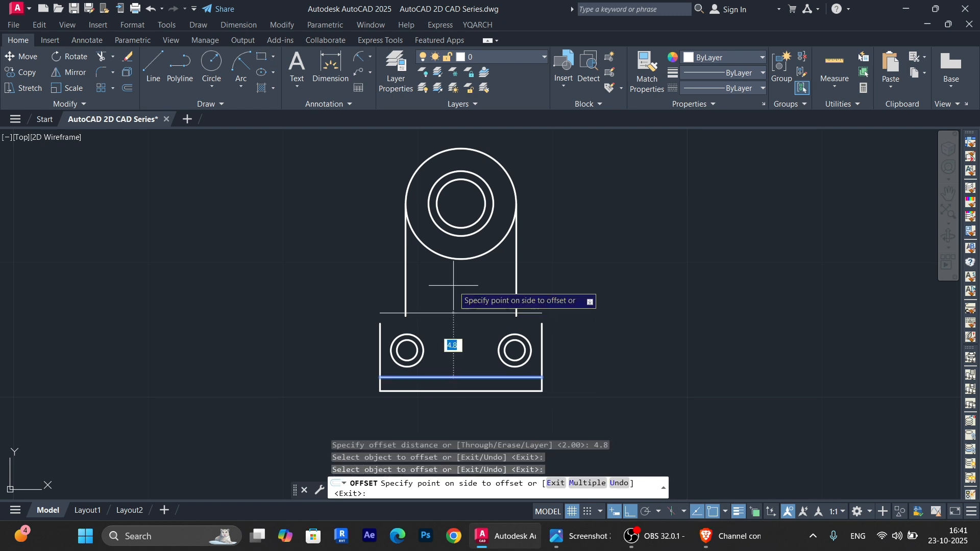
click(454, 313)
key(Return)
Trim the offset line's ends outside the two vertical sides and the sides' short overhangs below it
scroll(408, 318, up, 2)
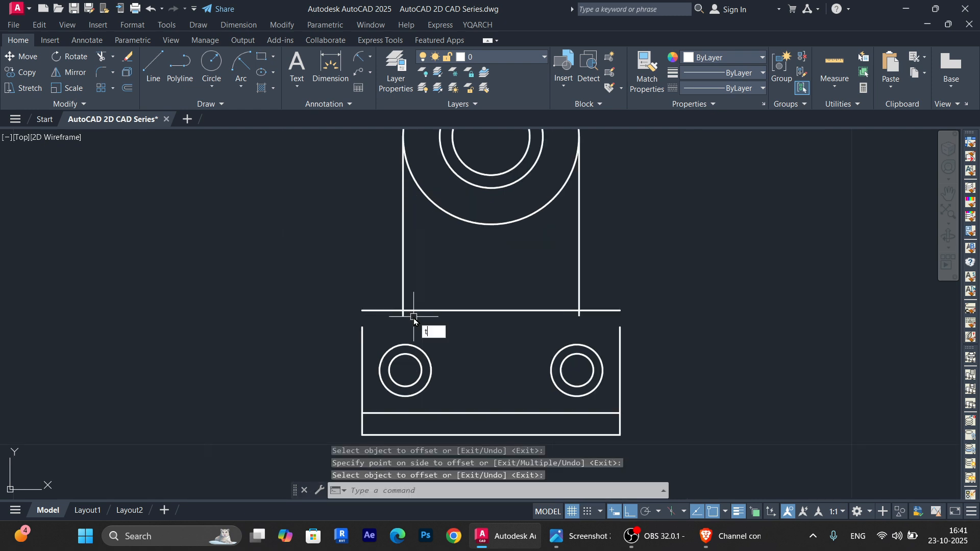
key(Return)
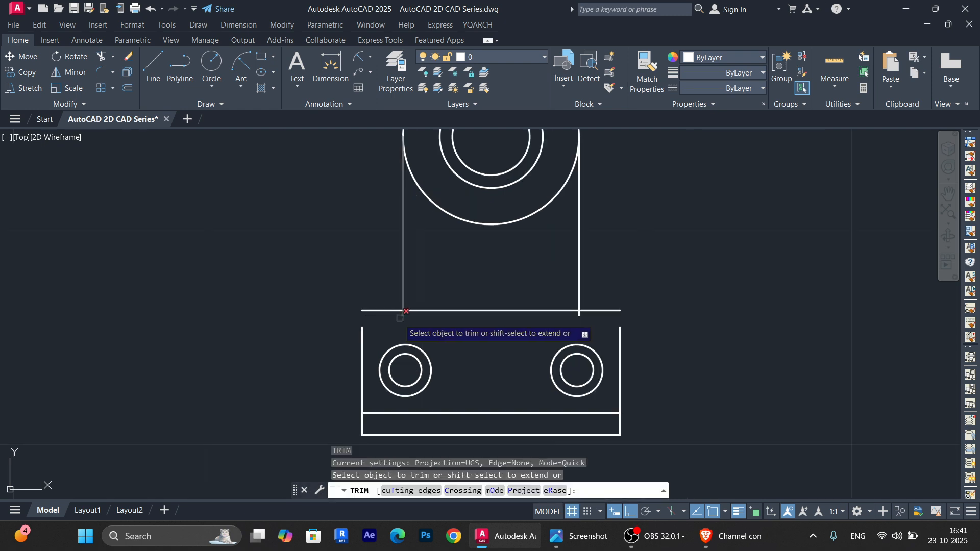
click(386, 310)
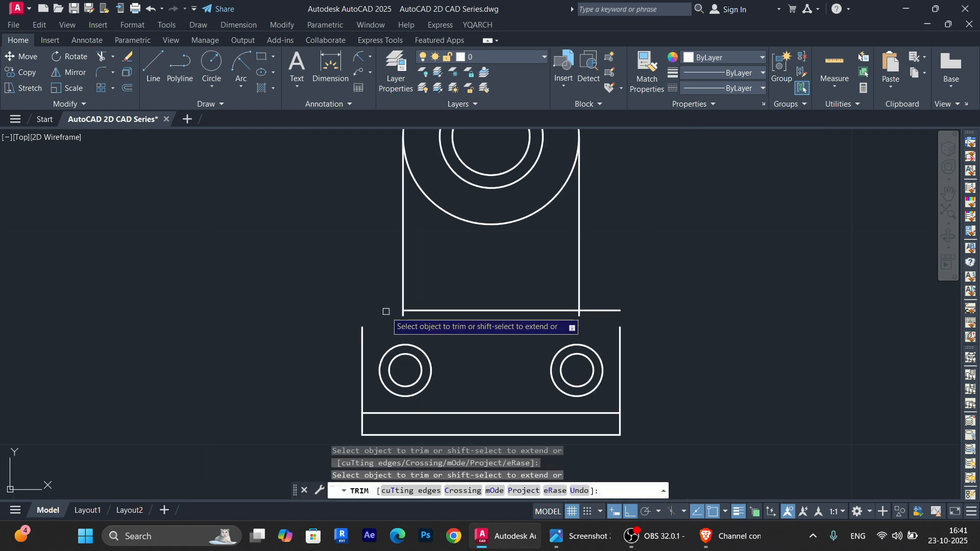
click(583, 320)
mouse_move(590, 319)
mouse_down()
mouse_move(574, 314)
mouse_move(582, 310)
mouse_up()
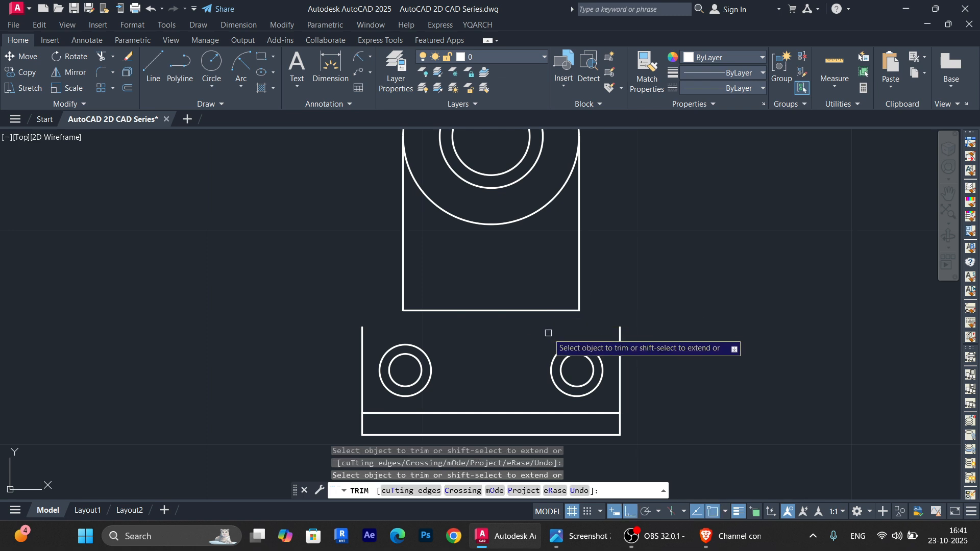
key(Return)
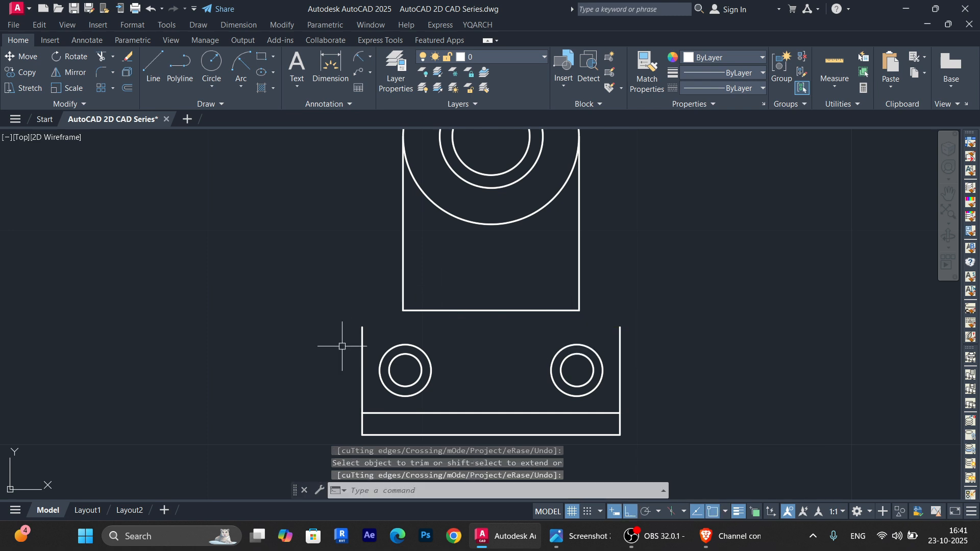
Draw a start-end-radius arc of radius 1.6 from the base's upper left corner to the left vertical side's lower end
click(243, 66)
click(245, 91)
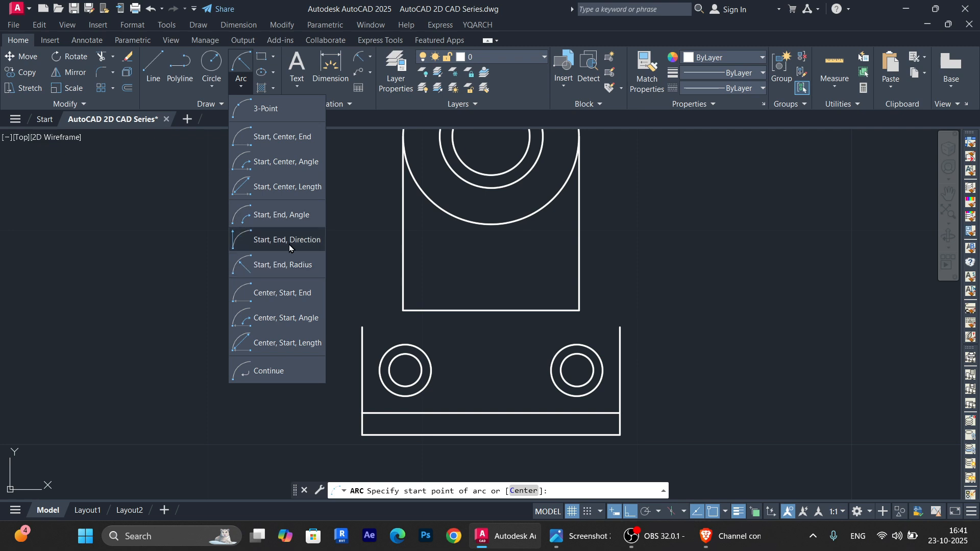
click(286, 268)
click(362, 327)
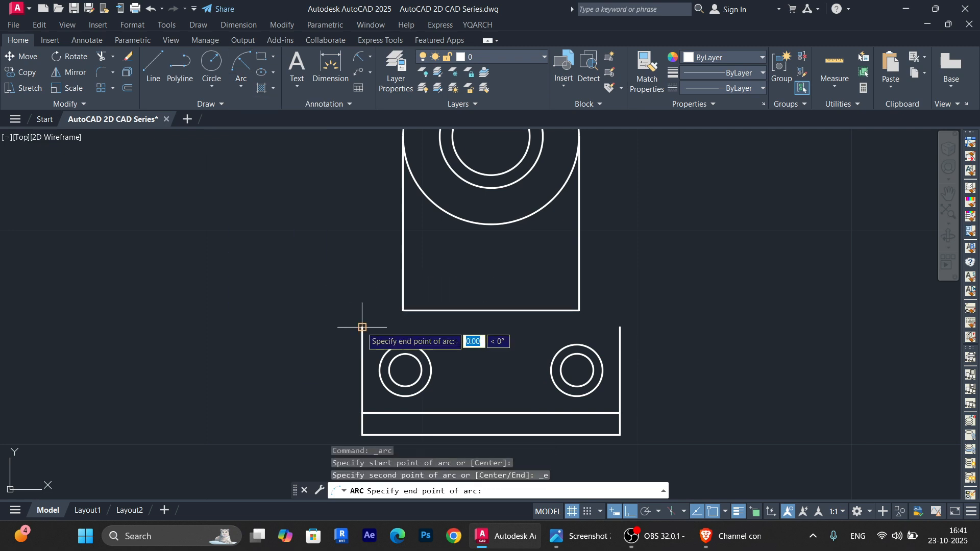
click(401, 311)
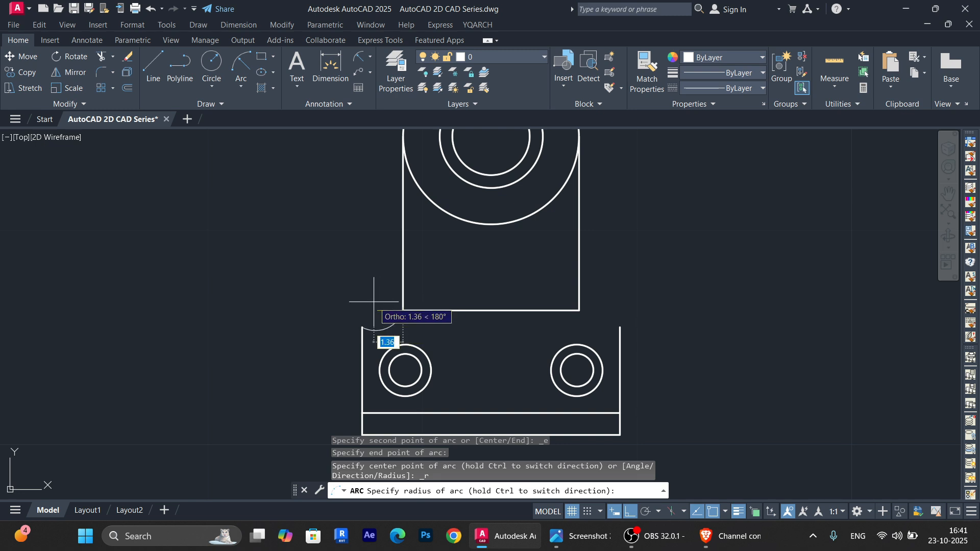
text(1.6)
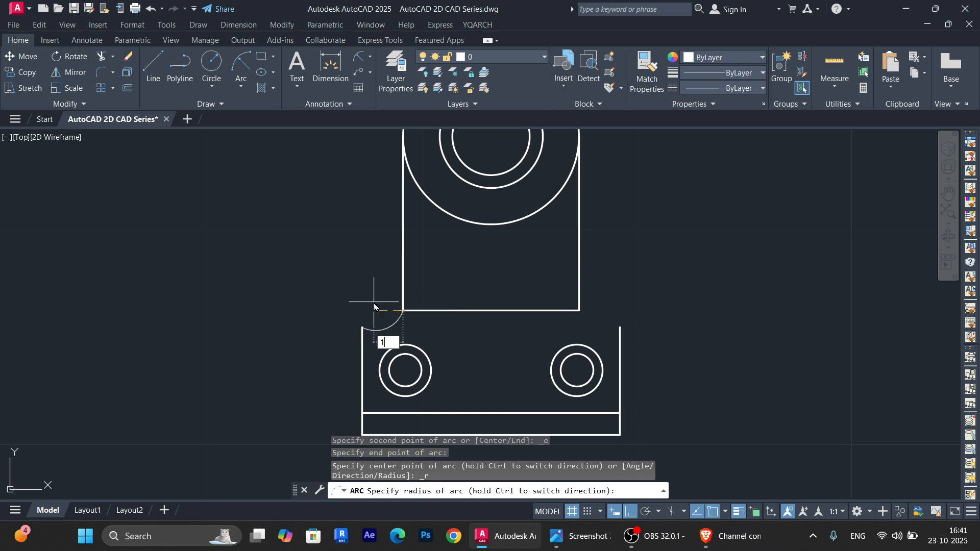
key(Return)
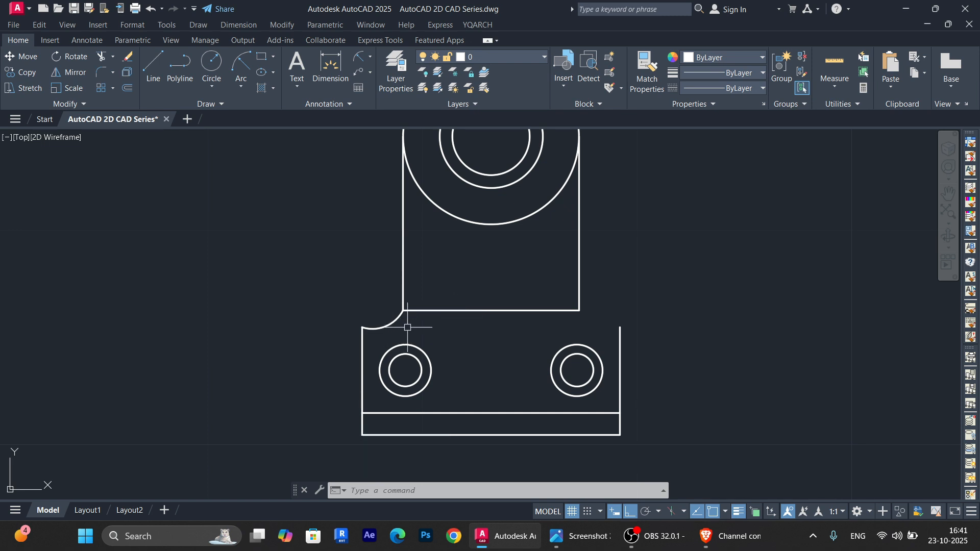
Mirror the 1.6-radius corner arc to the right side about the base's vertical centre axis, keeping the original
scroll(438, 325, down, 2)
scroll(517, 337, up, 2)
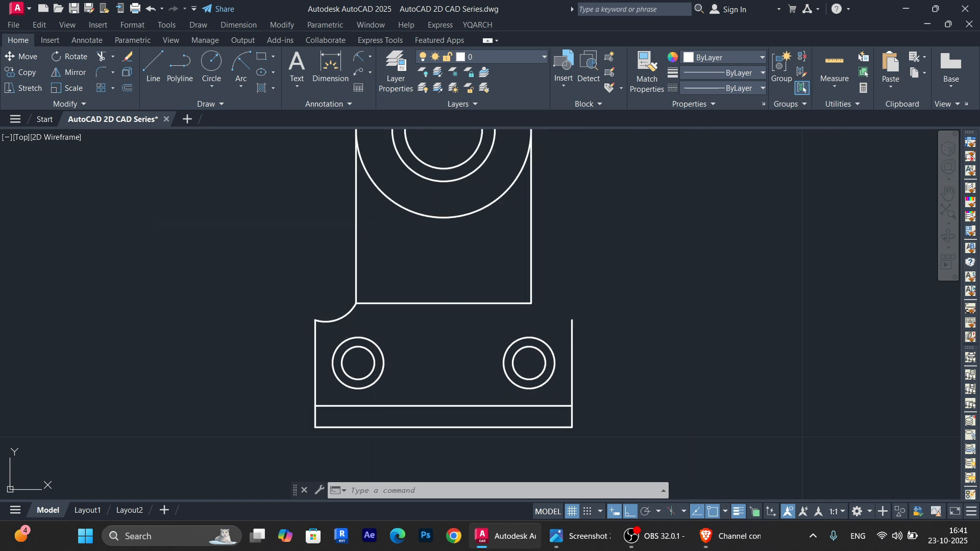
click(345, 316)
key(Return)
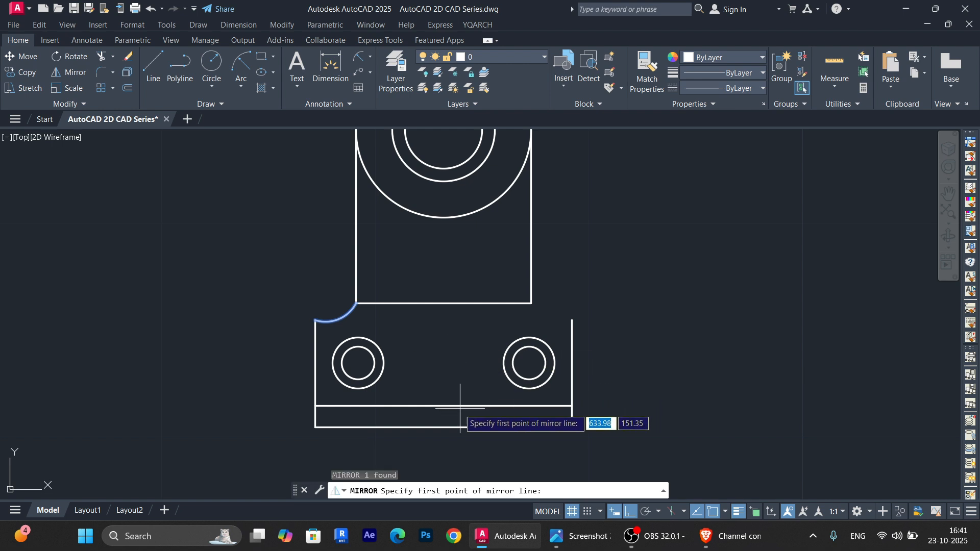
click(443, 405)
click(449, 290)
key(Return)
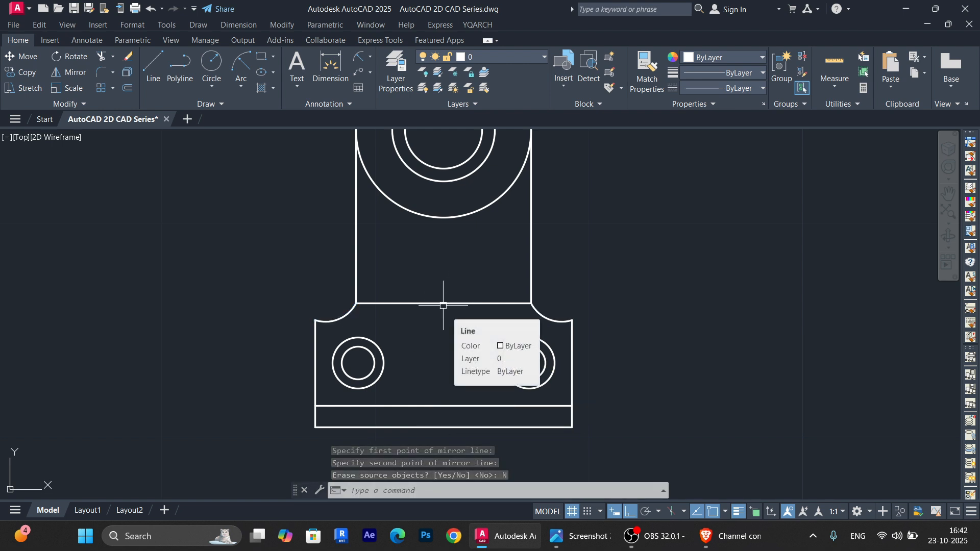
Draw a vertical line from the 4.8 circle's left quadrant down to the offset horizontal line
middle_drag(392, 156, 356, 196)
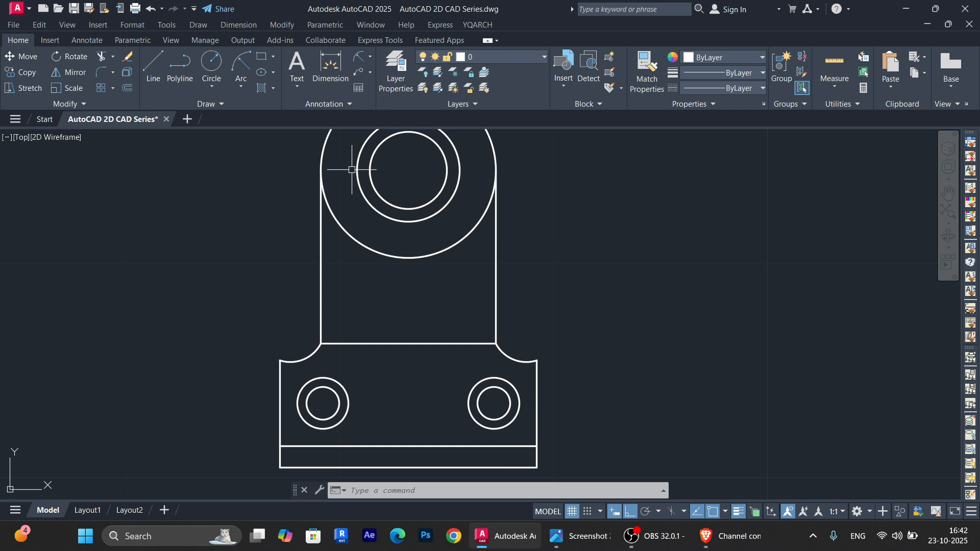
text(l)
key(Return)
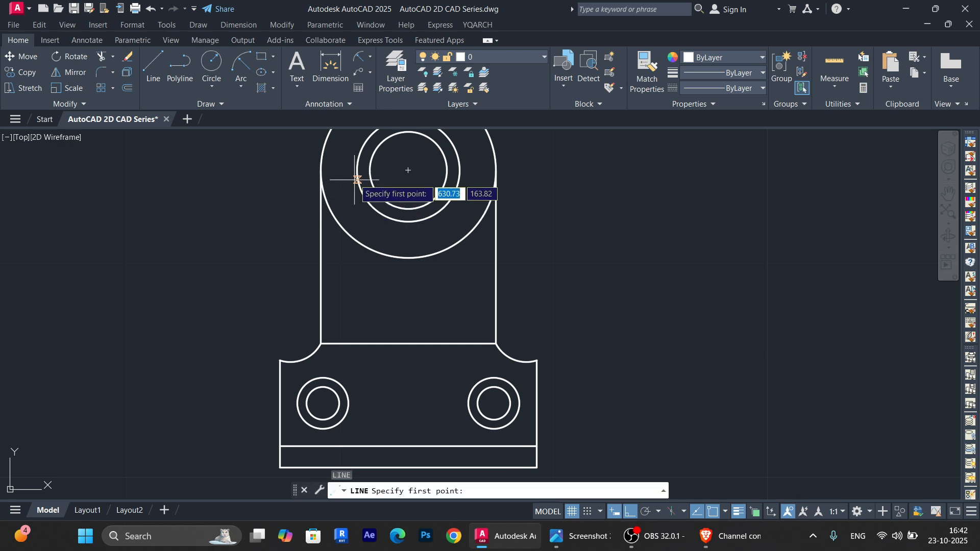
click(357, 170)
click(356, 345)
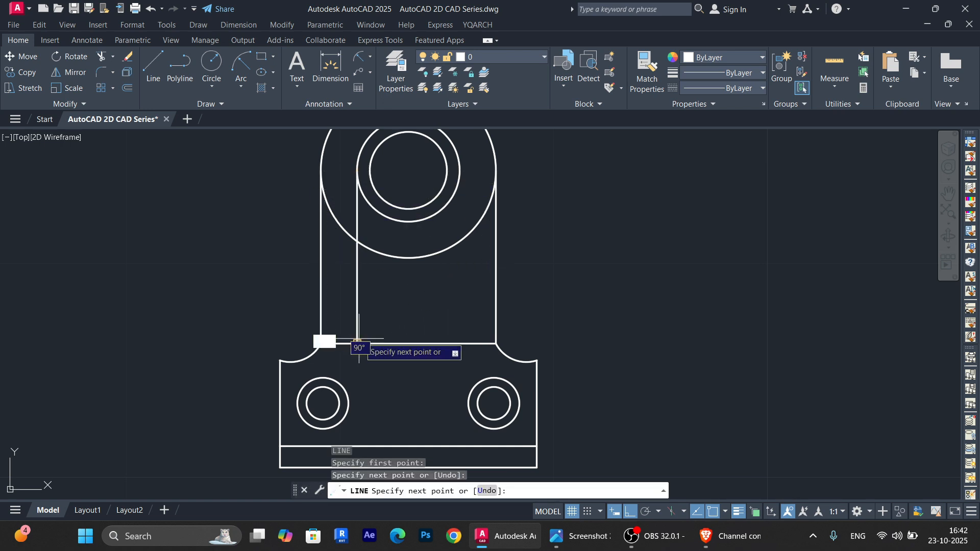
key(Return)
Trim the offset horizontal line between the left outer side and the new inner vertical line
key(Return)
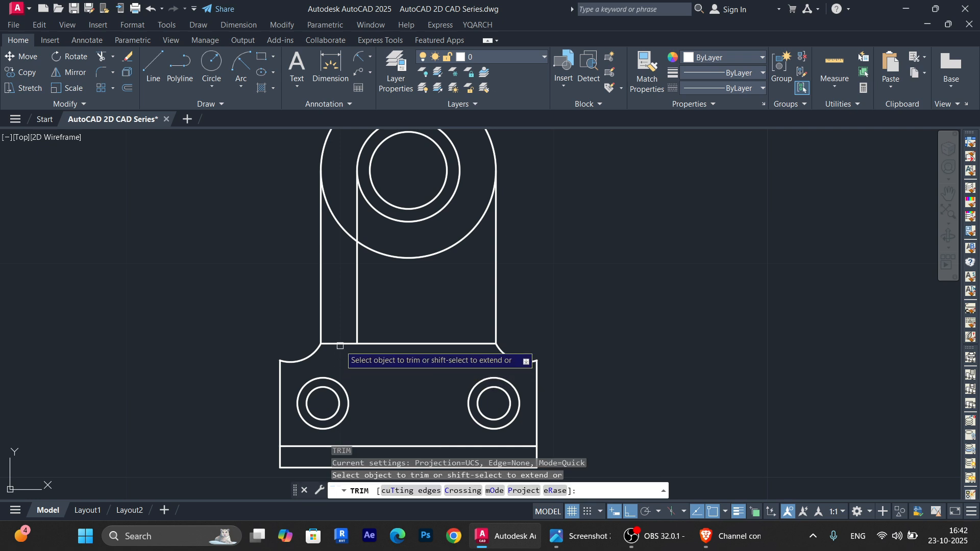
click(339, 344)
key(Return)
click(355, 328)
middle_drag(413, 376, 398, 343)
text(mi)
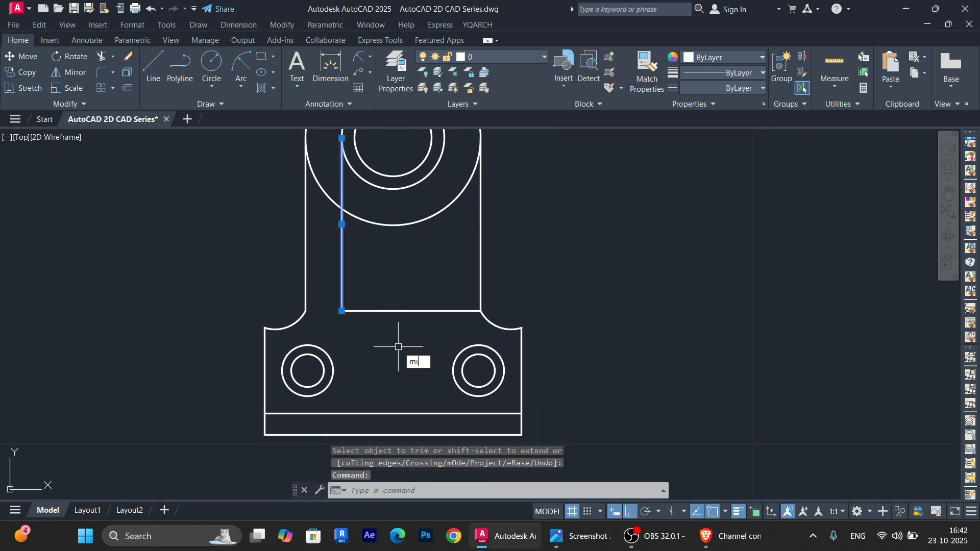
key(Return)
click(393, 310)
key(Escape)
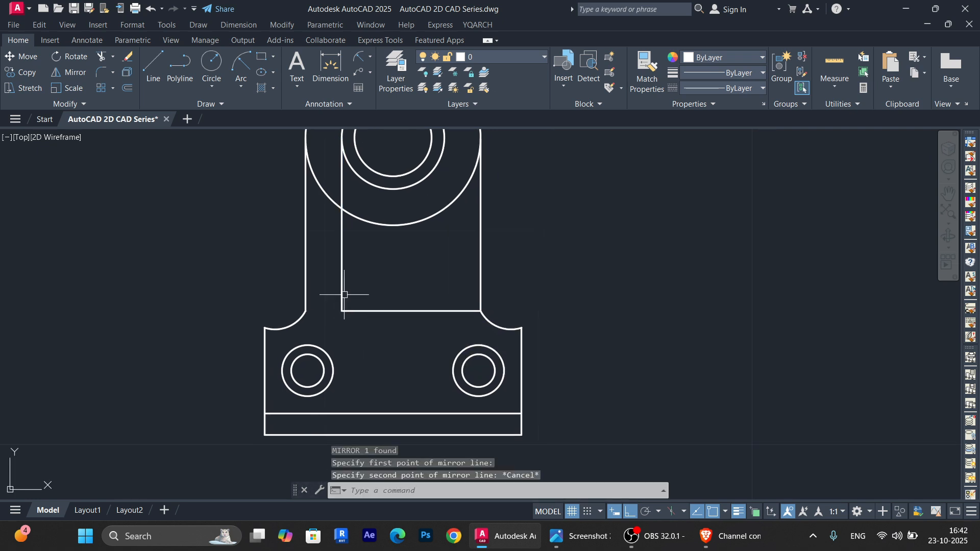
Mirror the inner vertical line to the right about the horizontal line's midpoint axis, keeping the original
text(mi)
key(Return)
click(394, 310)
click(391, 382)
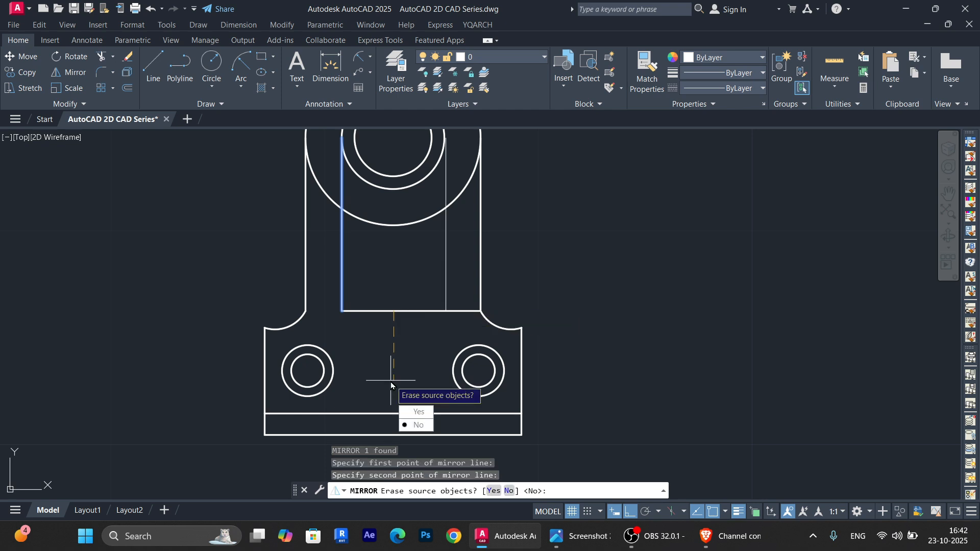
click(418, 425)
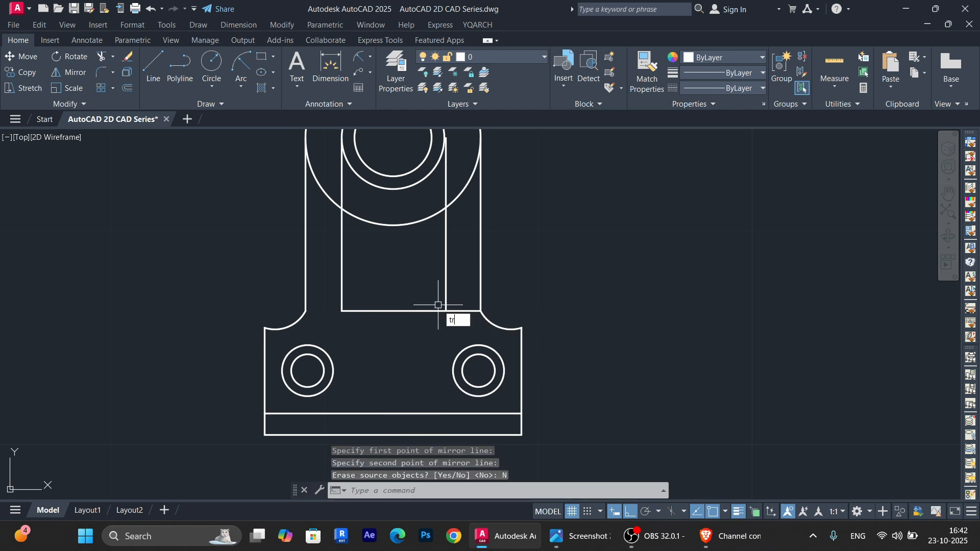
Trim the horizontal line between the mirrored inner vertical line and the right outer side
text(tr)
key(Return)
click(463, 310)
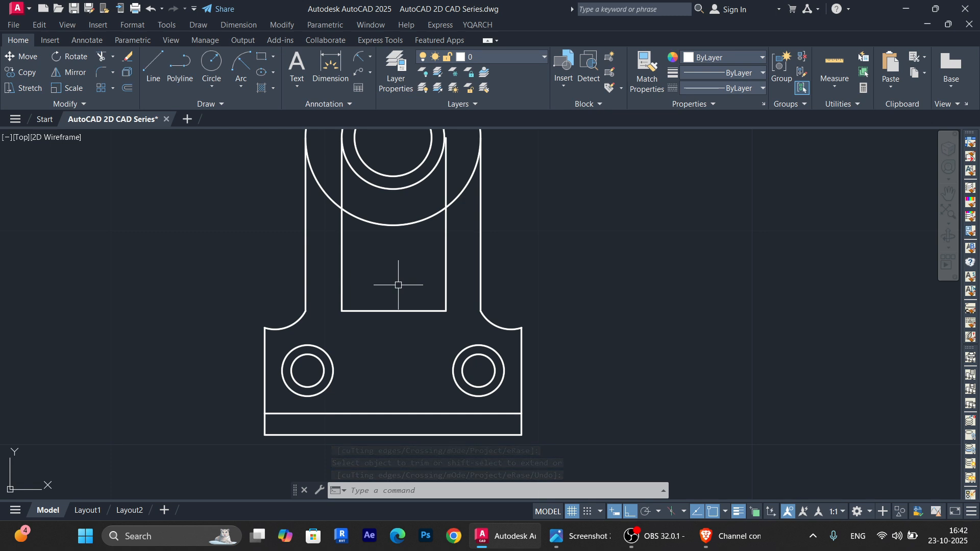
Draw a circle of radius 5.7 centred on the upper concentric circles
middle_drag(393, 266, 394, 310)
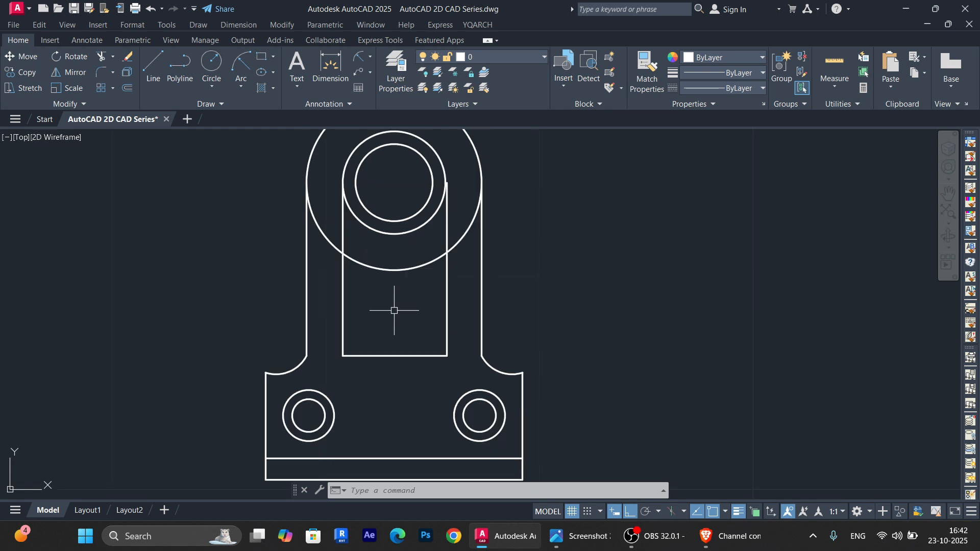
key(Return)
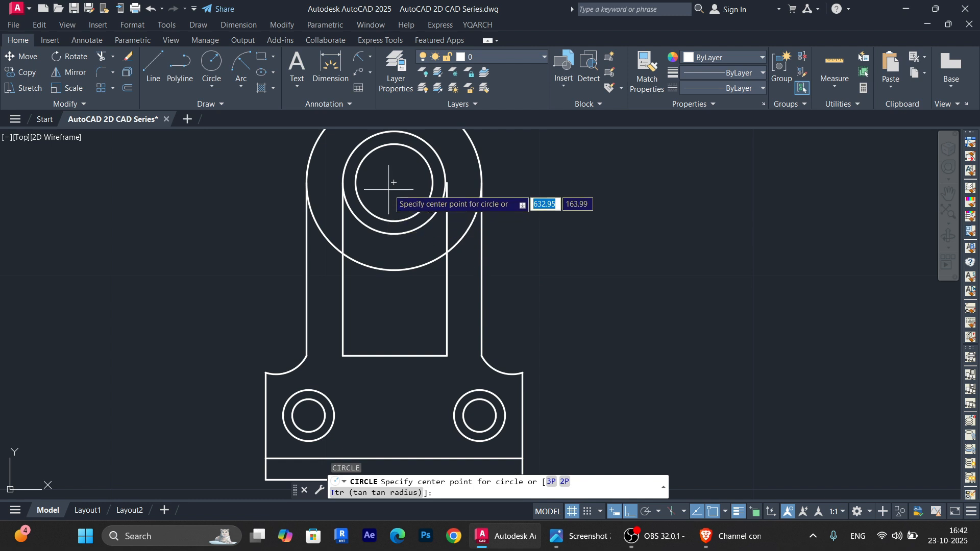
click(394, 183)
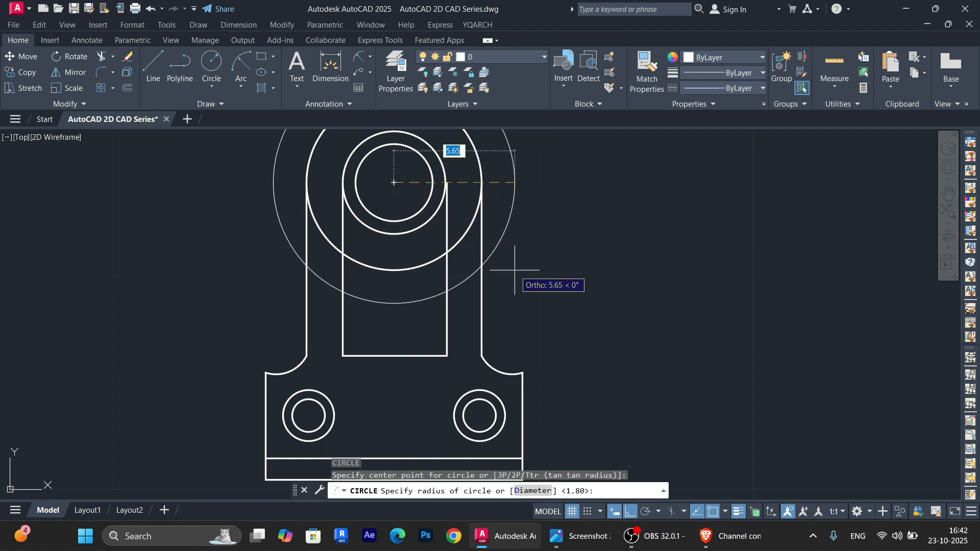
text(5.)
key(Return)
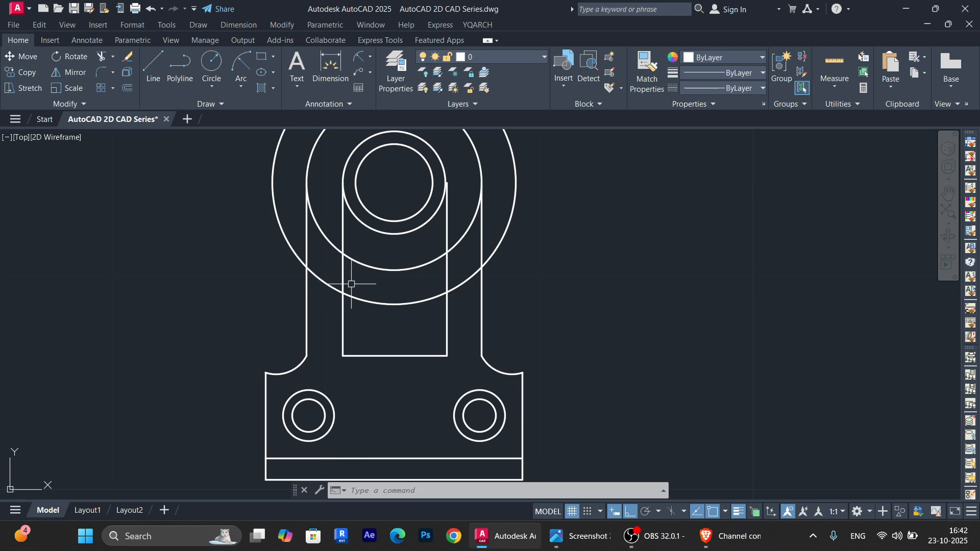
Trim the left inner vertical line above the radius 5.7 circle, using both as cutting edges
click(343, 280)
click(328, 296)
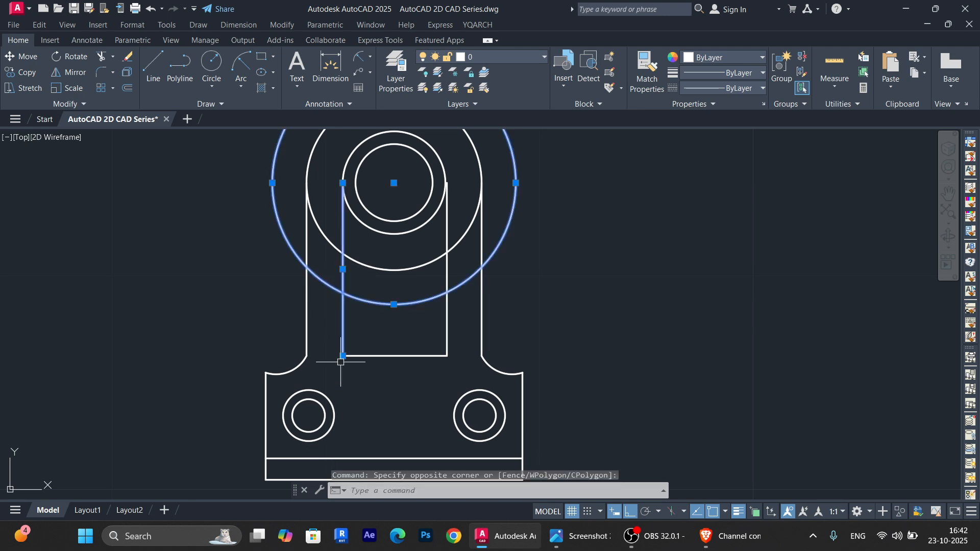
key(Return)
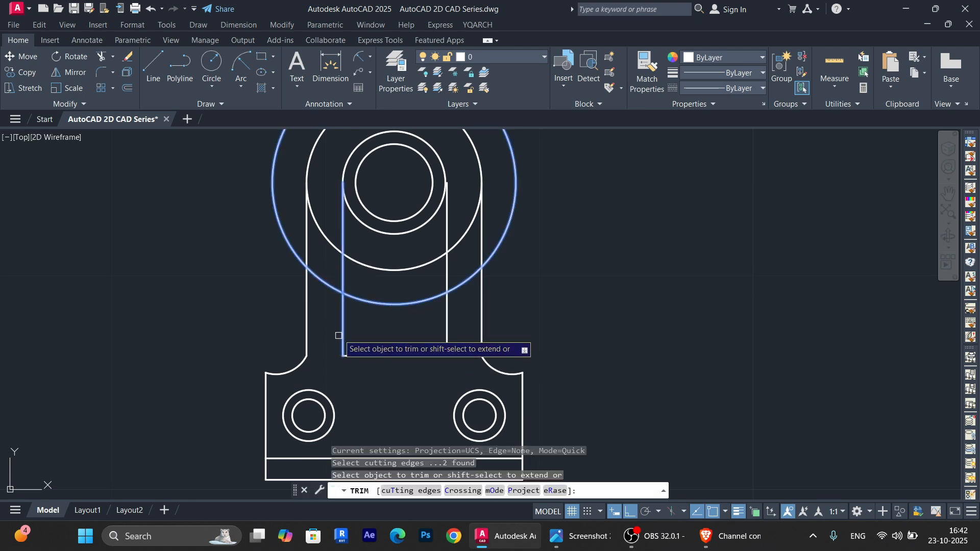
click(343, 286)
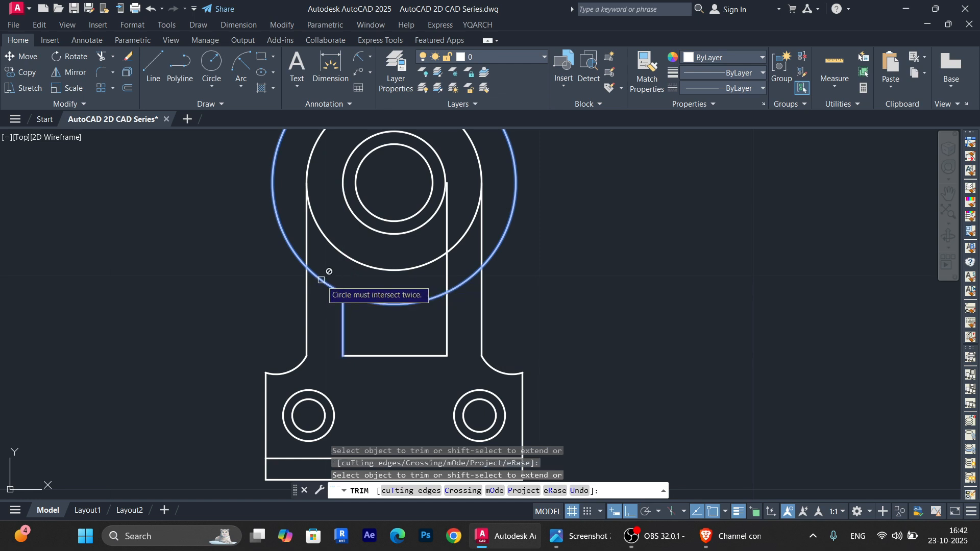
click(322, 280)
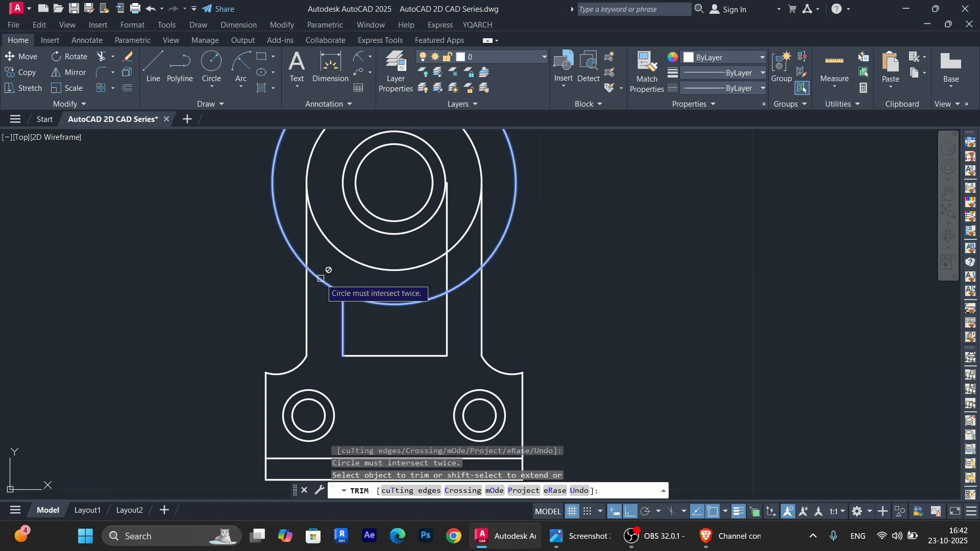
key(Escape)
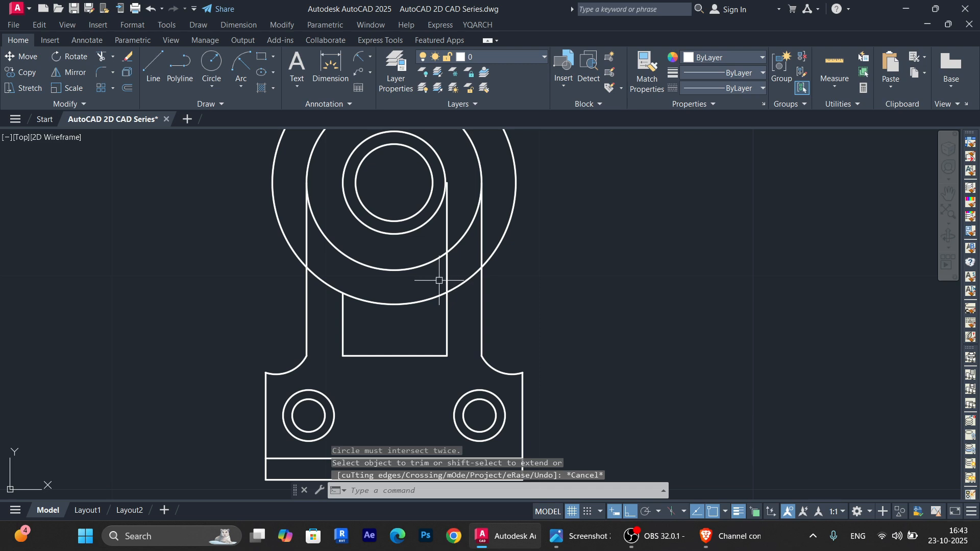
Trim the right inner vertical line above the radius 5.7 circle
click(452, 281)
click(434, 299)
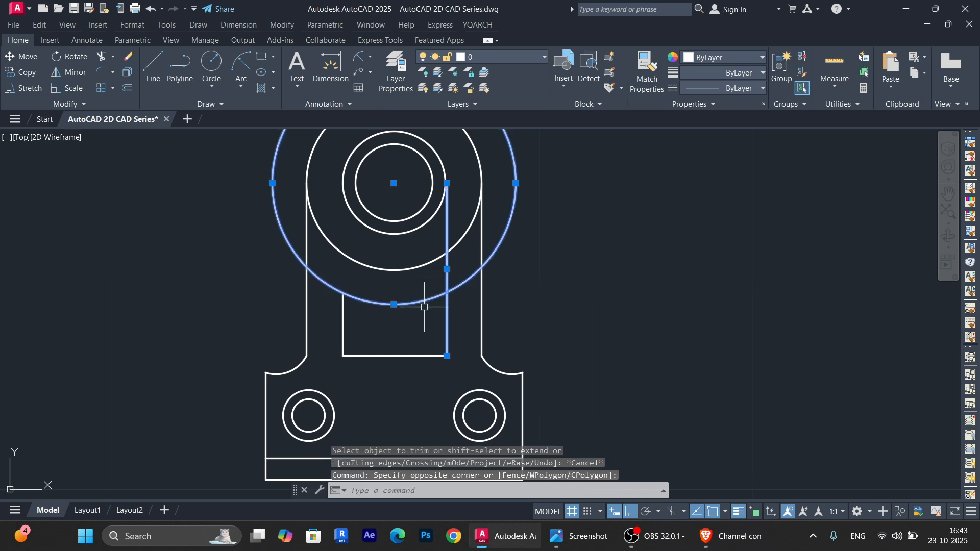
key(Return)
click(447, 270)
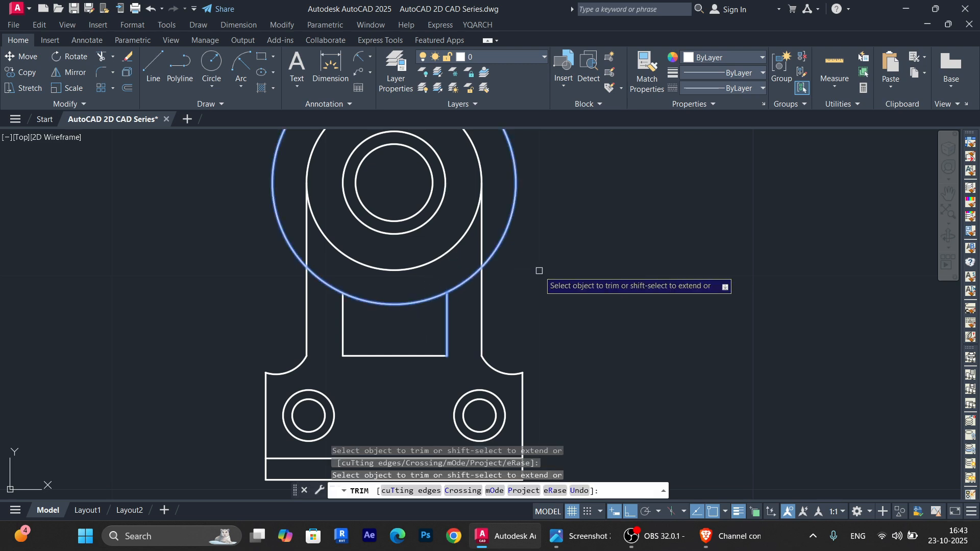
key(Escape)
Trim away the radius 5.7 circle outside the inner window, leaving only the arc between the two inner vertical lines
key(Return)
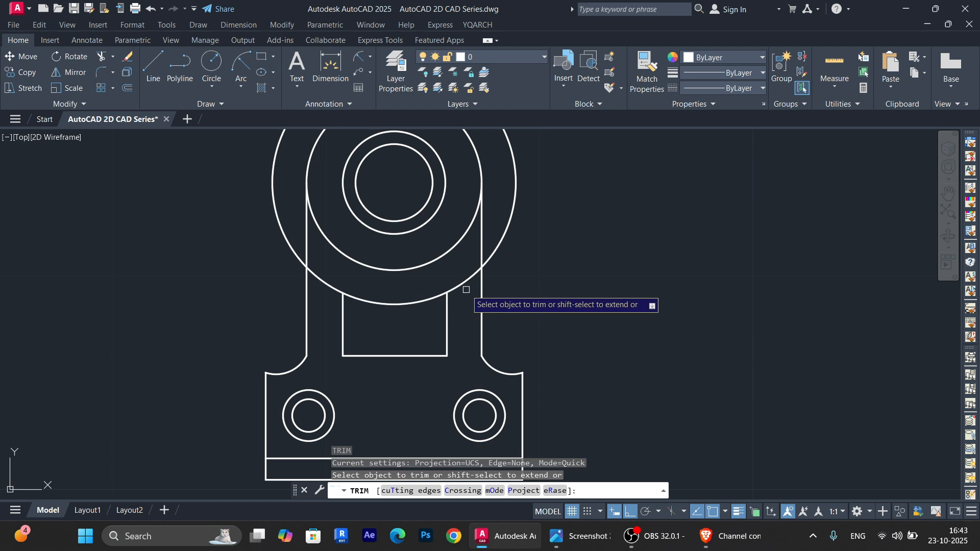
click(462, 284)
click(332, 287)
click(305, 265)
key(Return)
scroll(531, 287, down, 4)
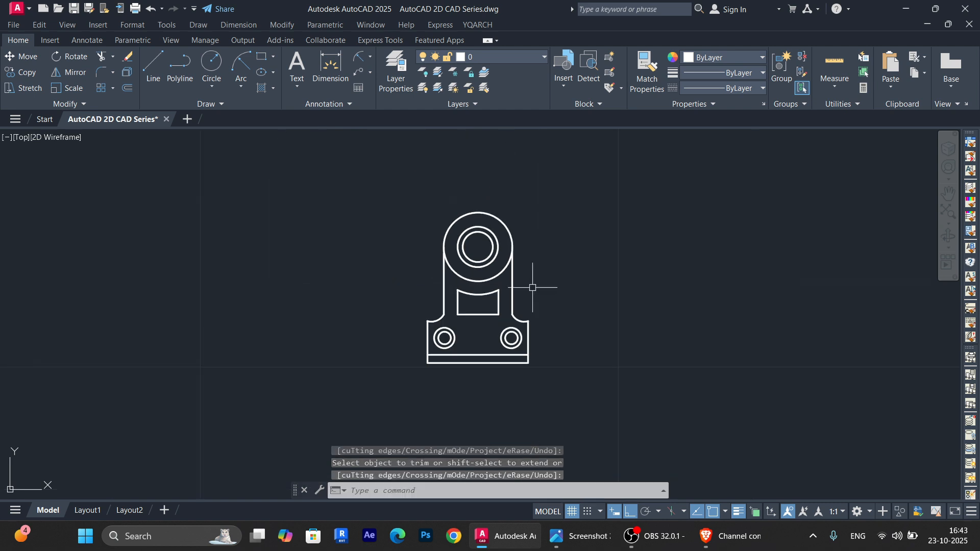
Dimension the bracket's overall height from the top of the outer boss circle to the base's bottom edge, placed right of the part
scroll(539, 300, up, 2)
middle_drag(557, 303, 551, 330)
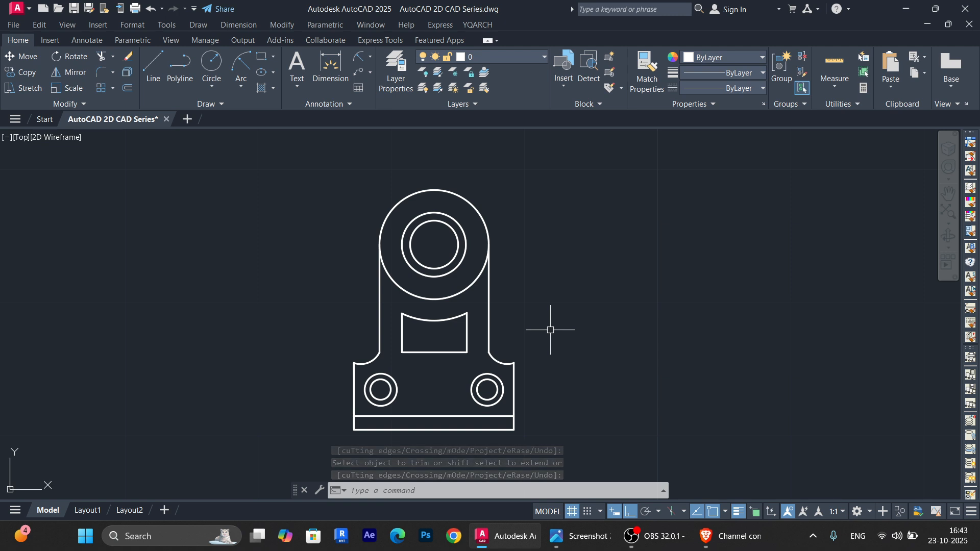
click(330, 65)
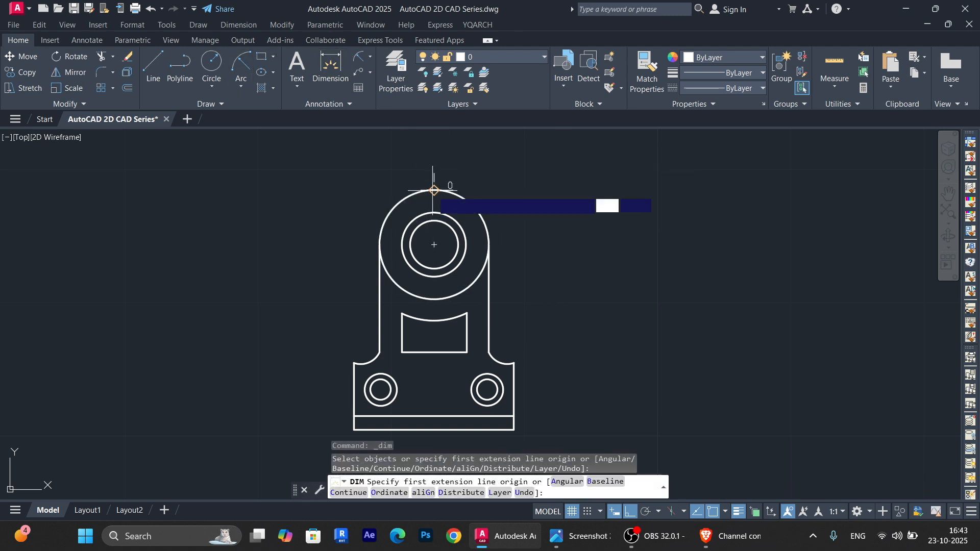
click(434, 192)
click(434, 429)
middle_drag(558, 385, 571, 350)
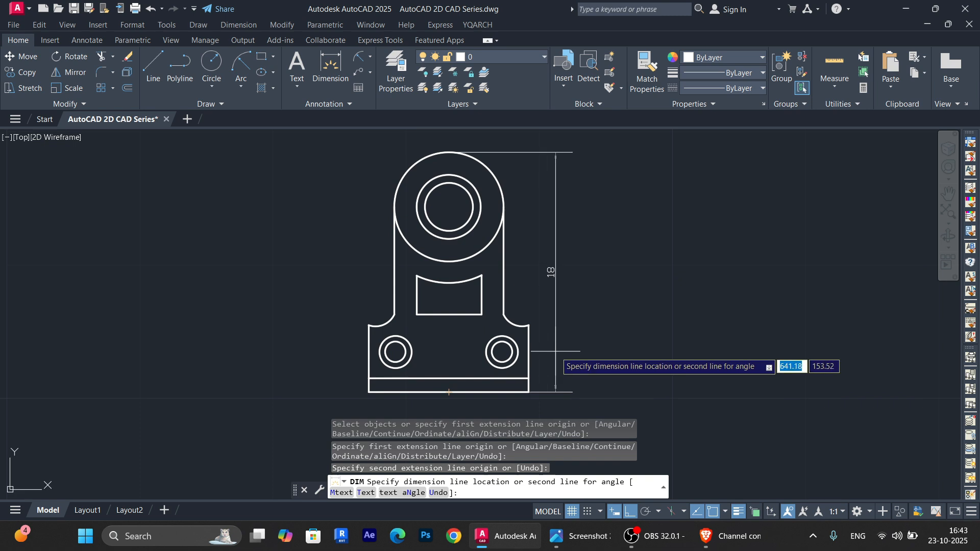
click(632, 353)
Dimension the base strip's thickness and the right mounting hole centre's height above the bottom edge, both placed right of the base
click(529, 379)
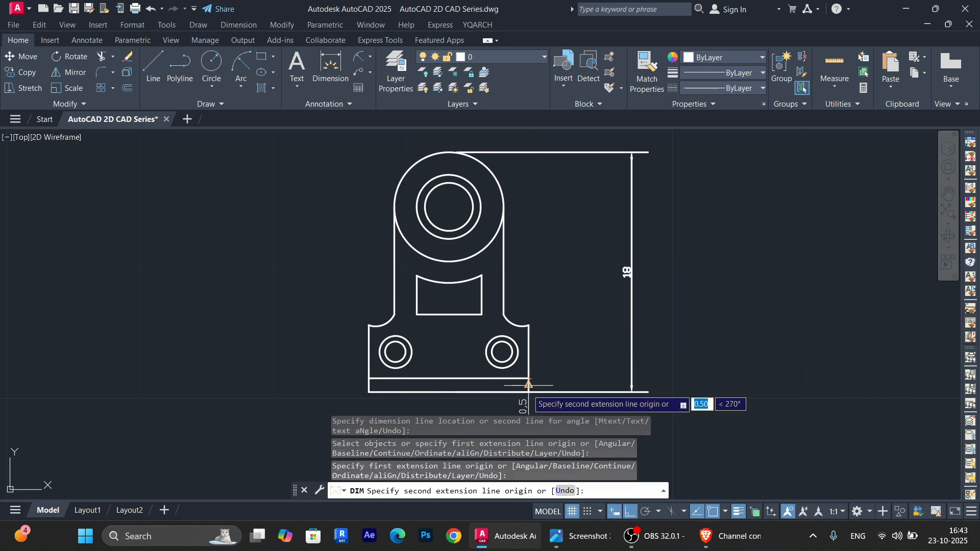
click(529, 392)
click(538, 387)
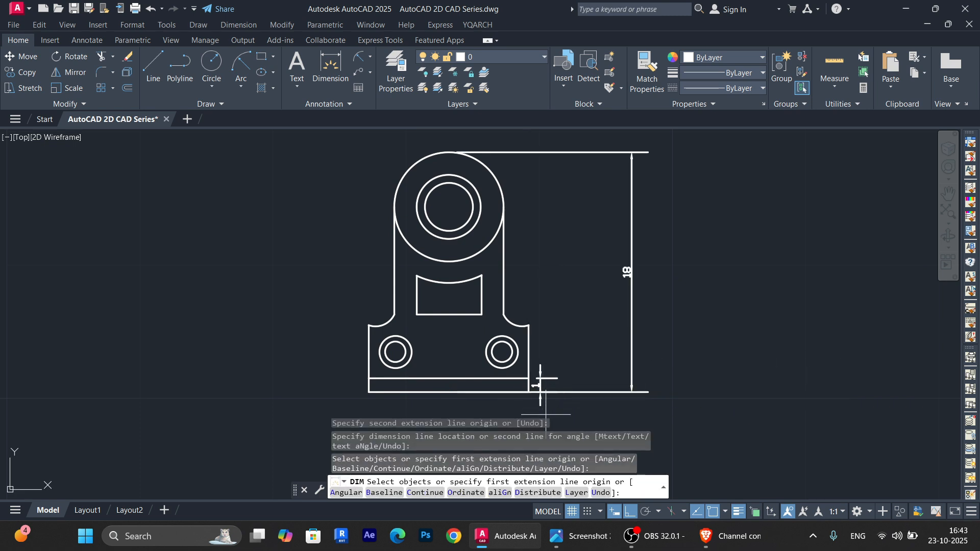
middle_drag(542, 383, 498, 295)
click(459, 273)
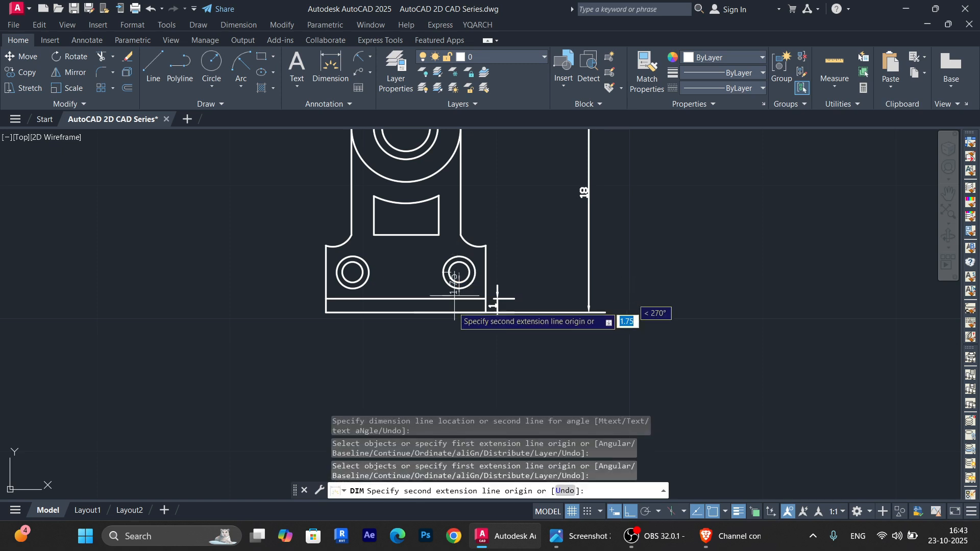
click(459, 312)
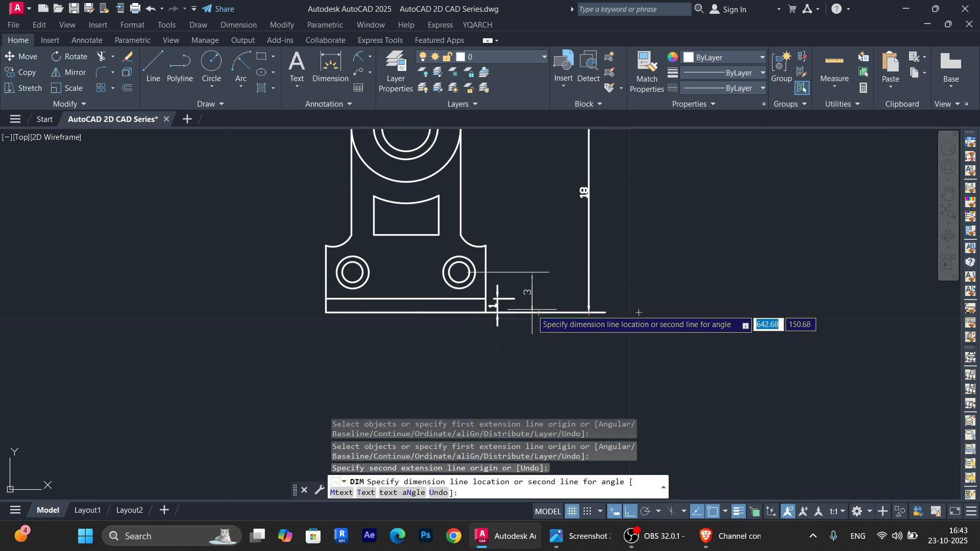
click(522, 289)
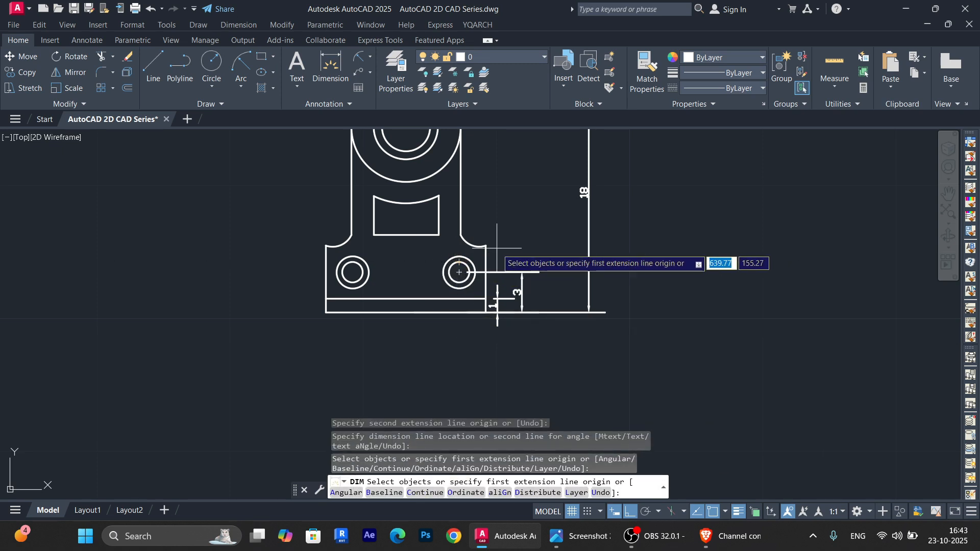
Dimension the base's full height from its upper right edge to the bottom edge, outside the hole-height dimension
click(482, 247)
click(498, 312)
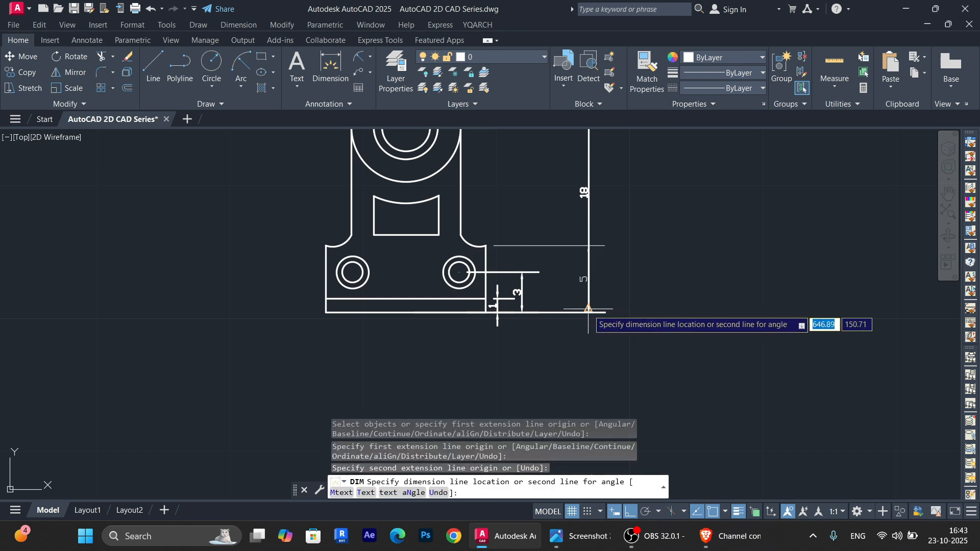
click(548, 321)
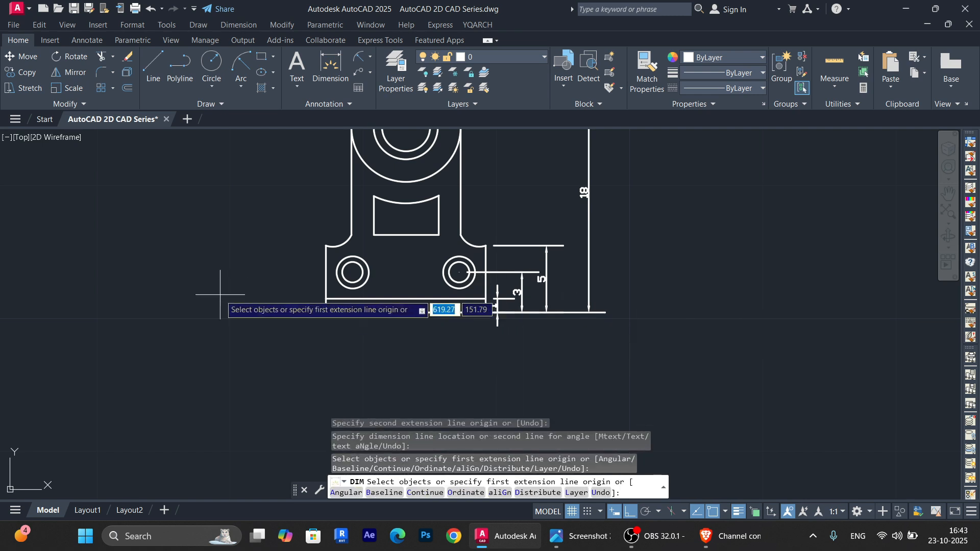
Dimension the inner window's vertical distance to the base strip line and its horizontal gap to the right outer side
middle_drag(404, 250, 380, 312)
click(383, 301)
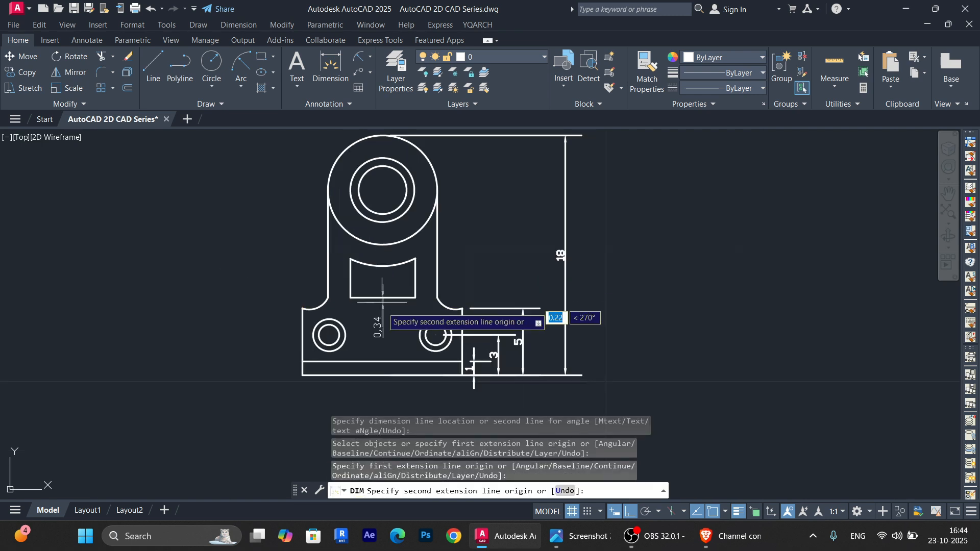
click(382, 361)
click(378, 365)
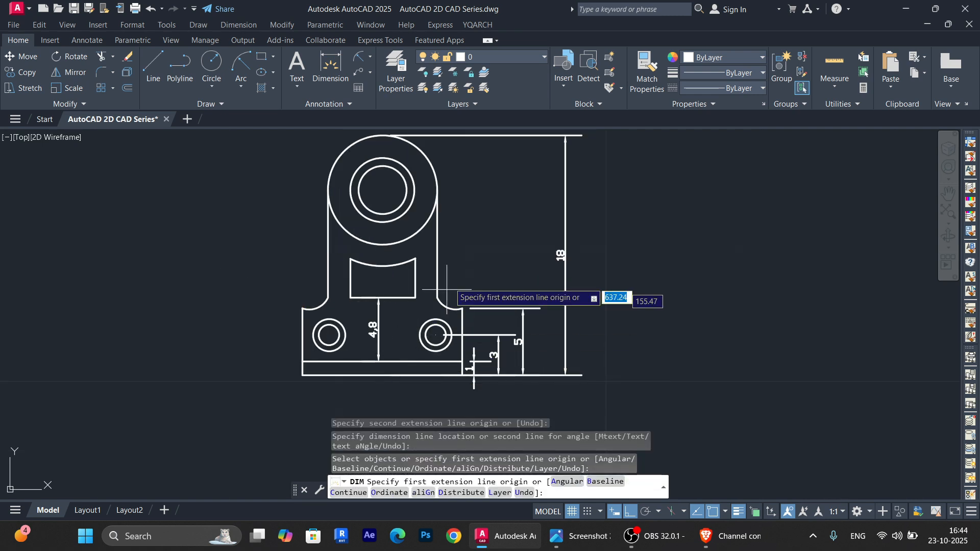
click(415, 298)
click(437, 298)
click(441, 276)
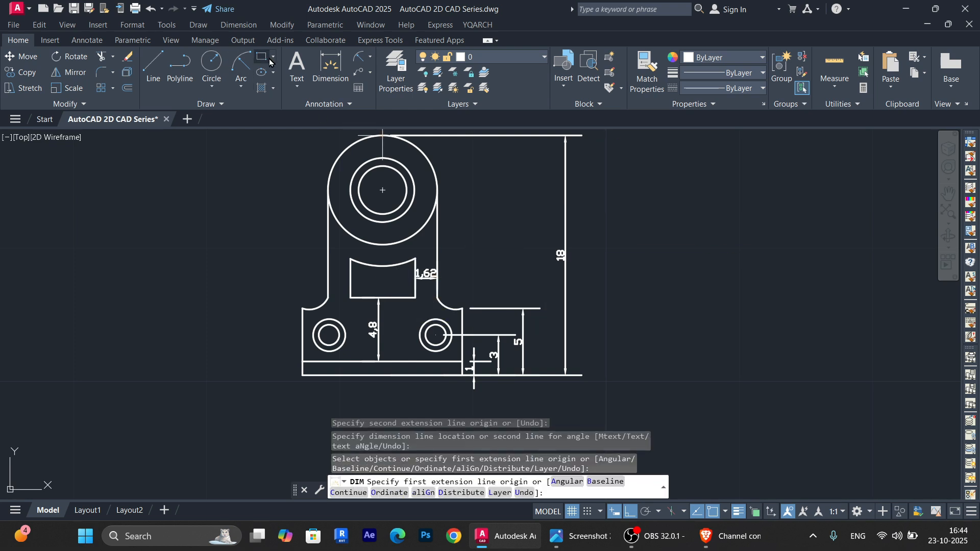
Add diameter dimensions to the boss's outer, middle and inner concentric circles, with the text placed to their left
click(371, 57)
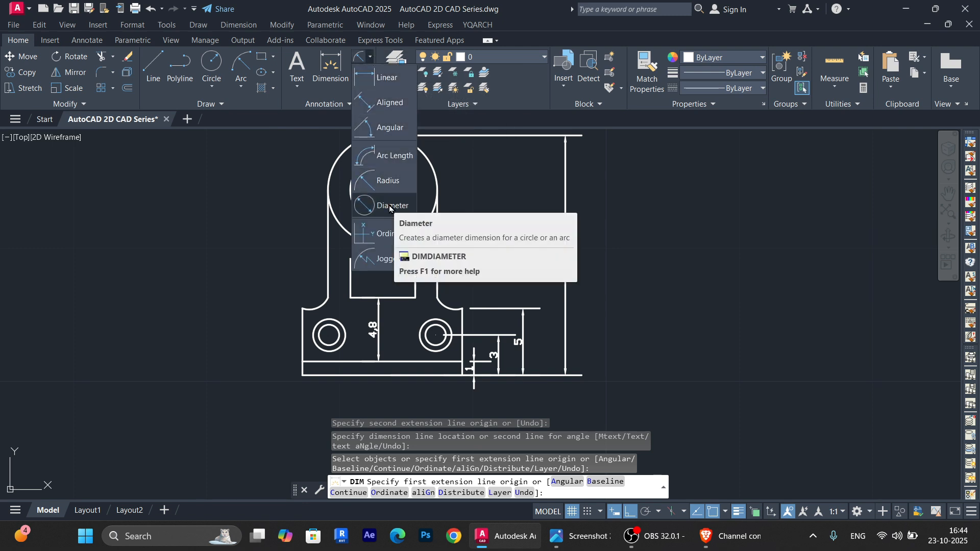
click(390, 206)
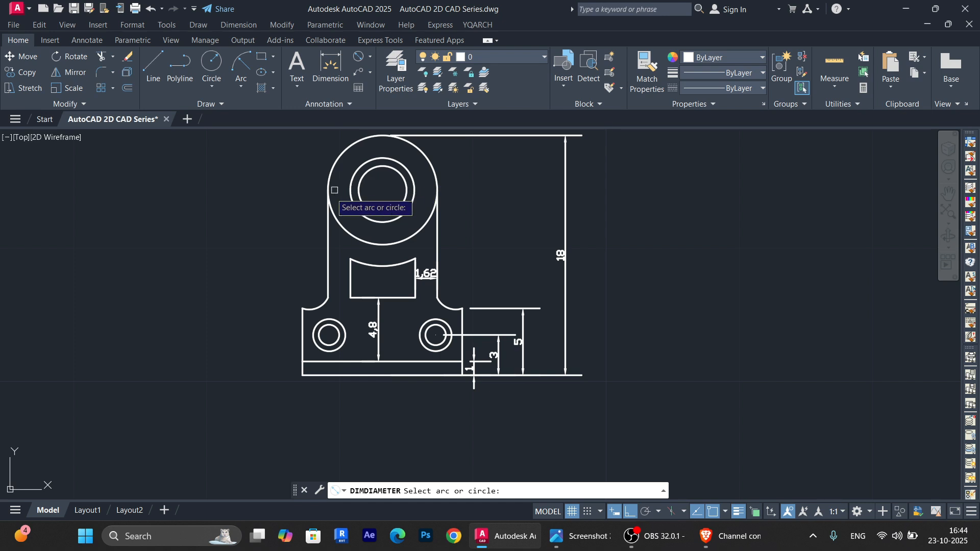
click(341, 157)
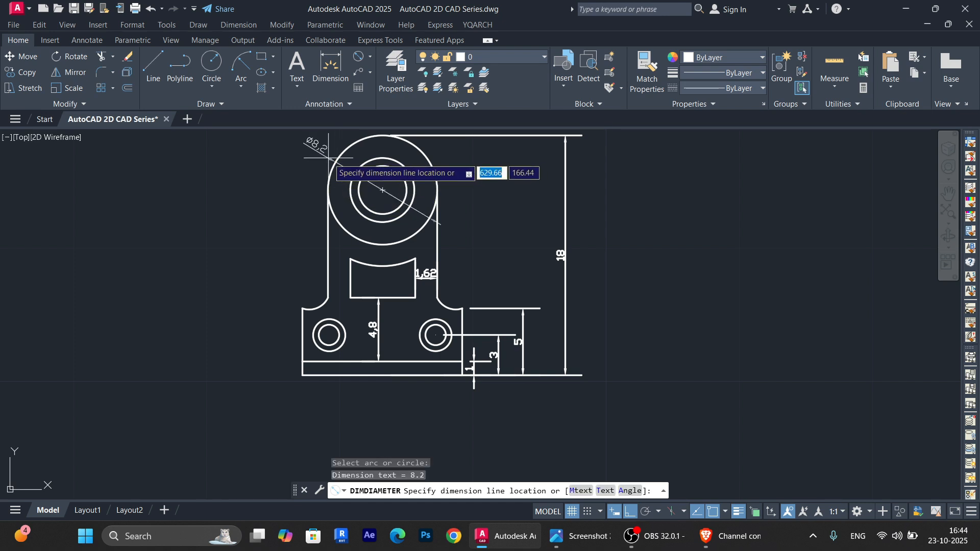
click(364, 182)
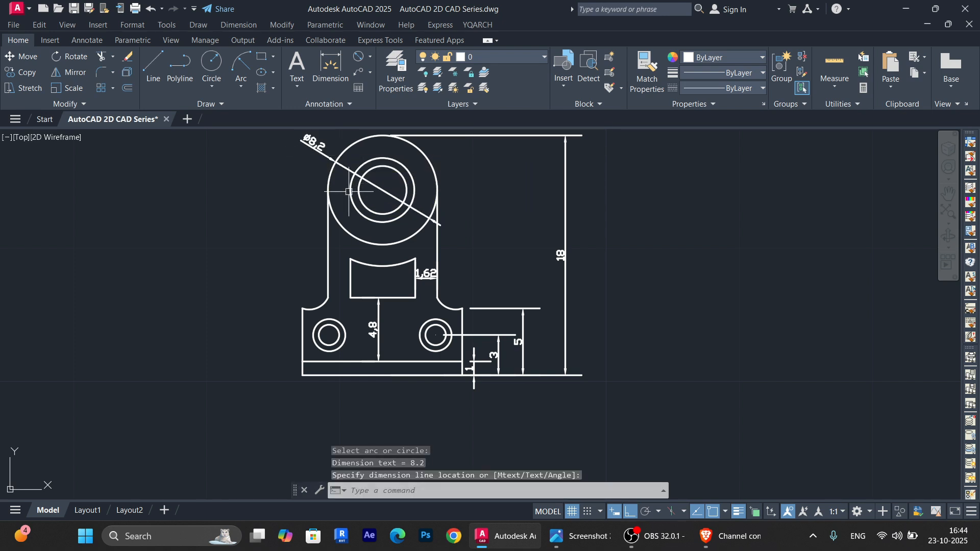
key(Return)
click(350, 190)
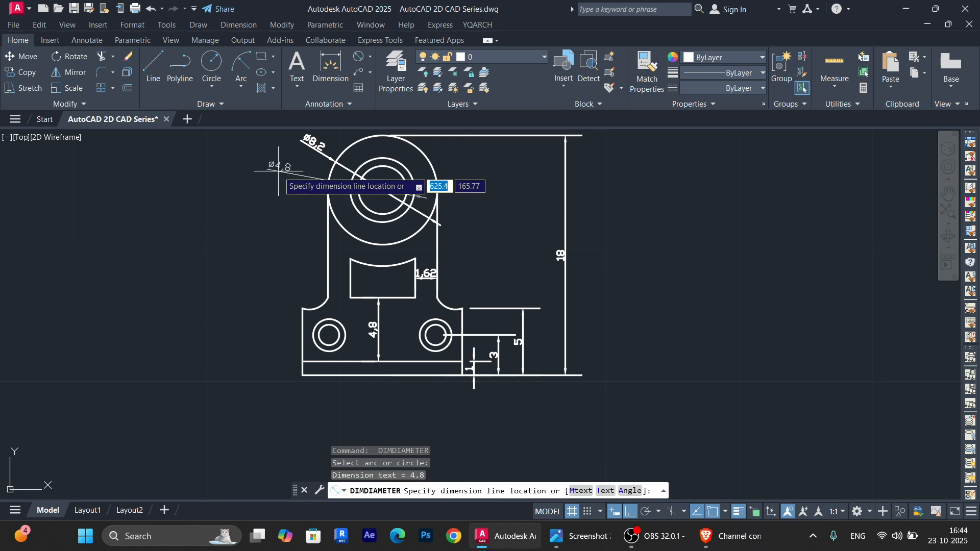
click(305, 177)
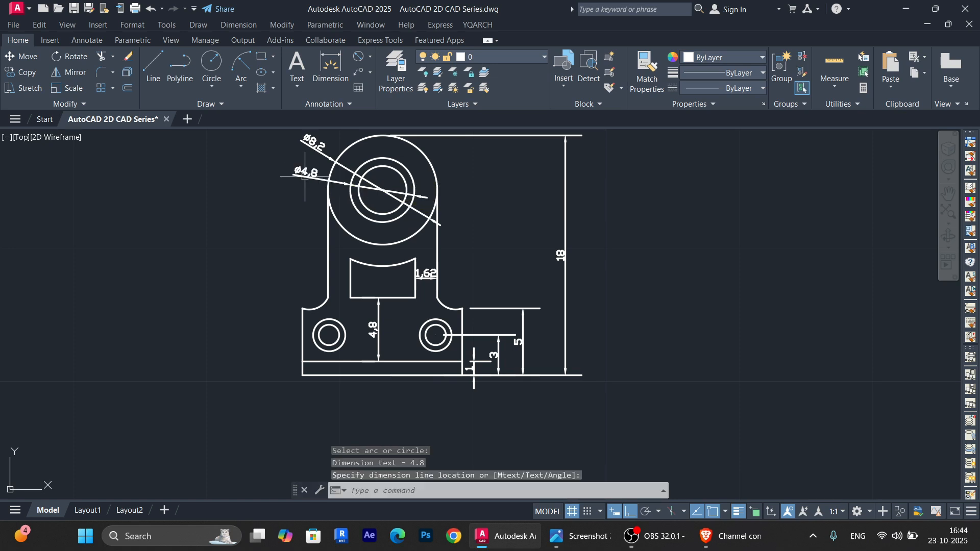
key(Return)
click(367, 207)
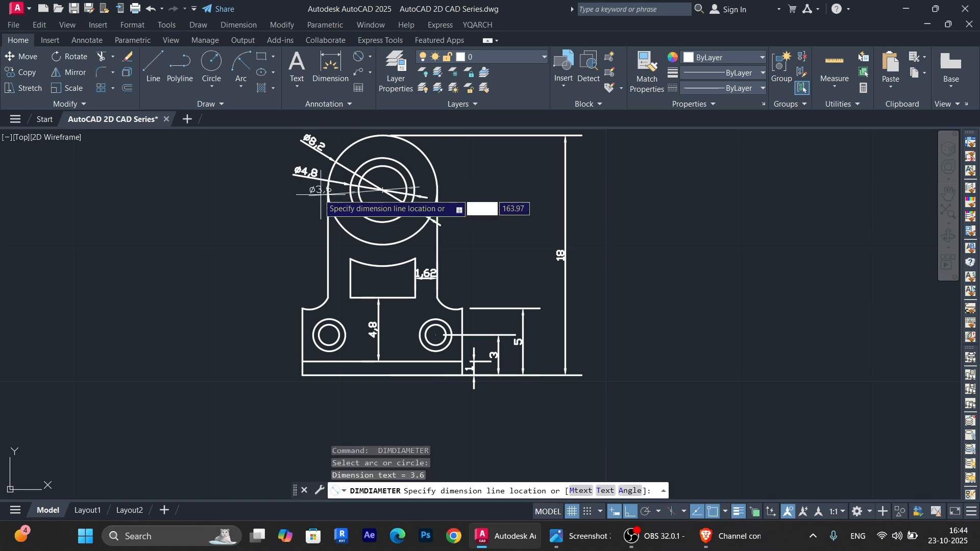
click(291, 198)
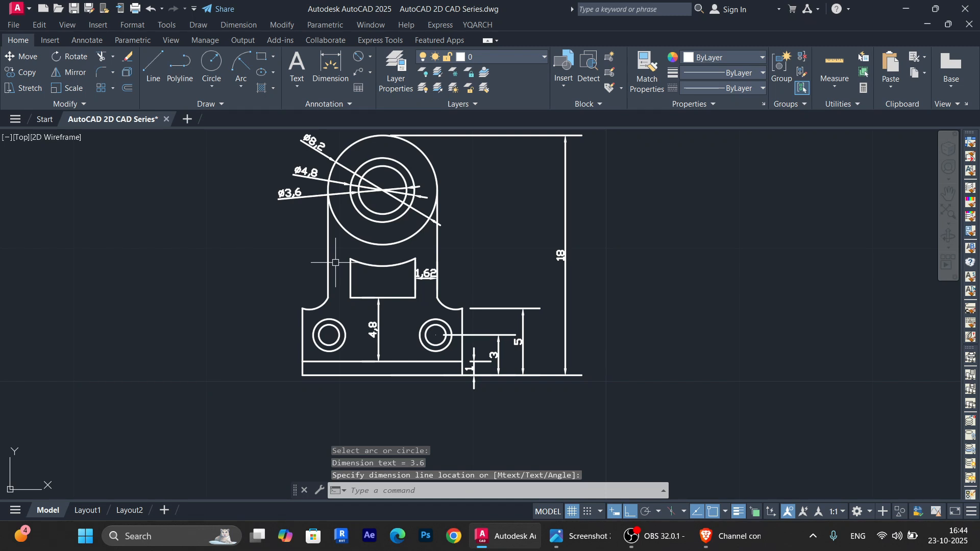
Add diameter dimensions to the outer and inner circles of the left mounting hole, with the text left of the base
key(Return)
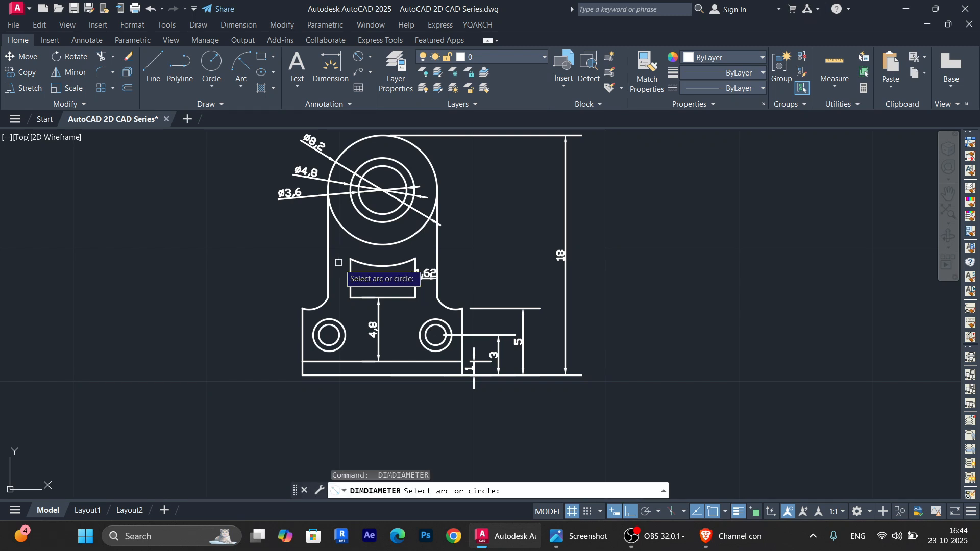
click(315, 327)
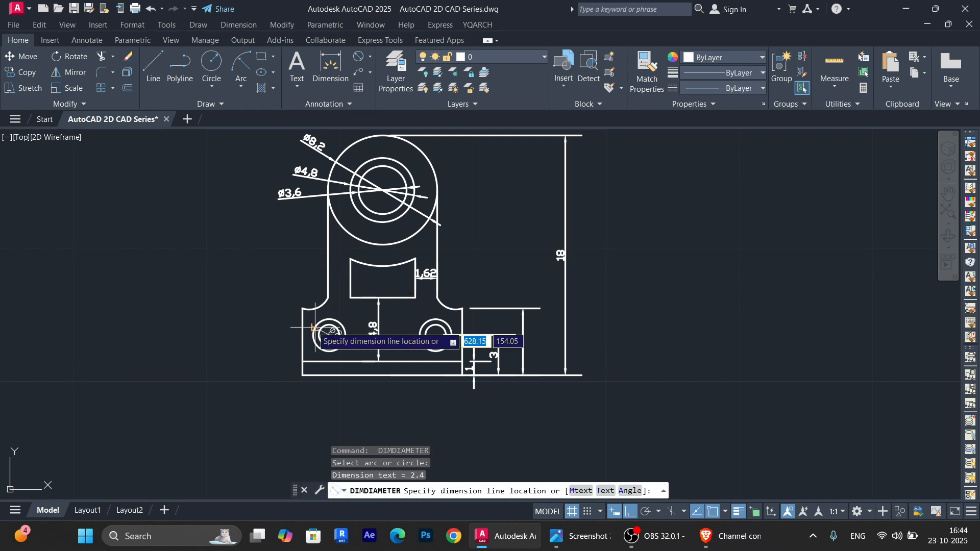
click(257, 340)
key(Return)
click(331, 345)
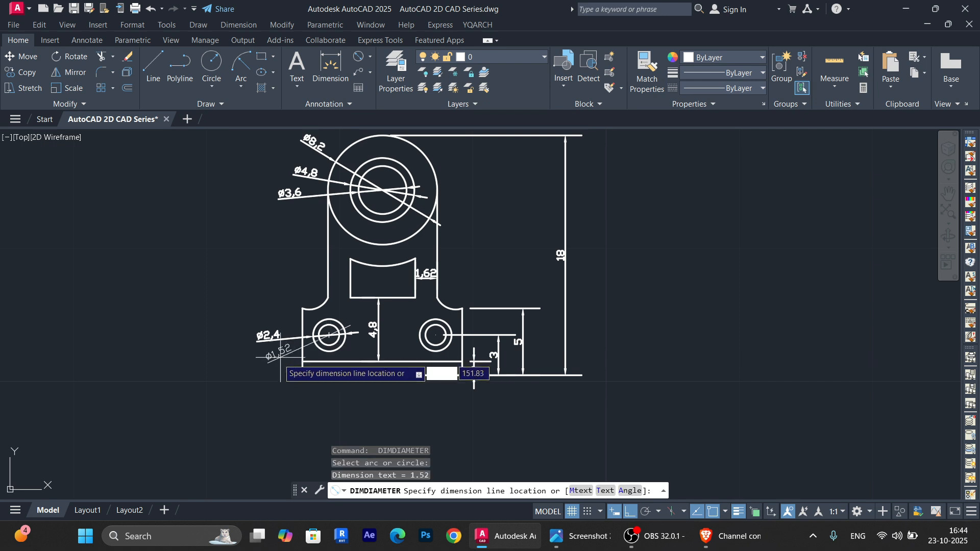
click(275, 363)
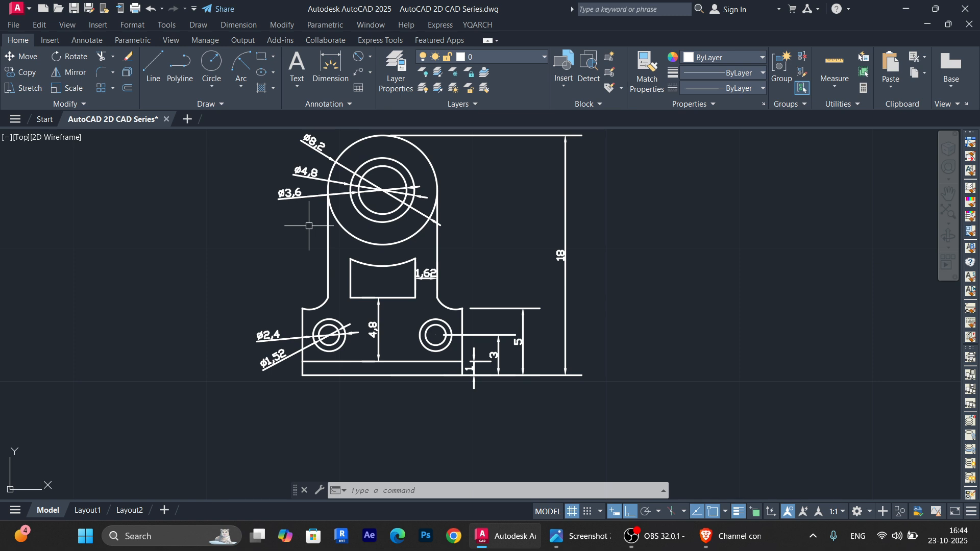
Try a radius dimension on the left fillet between the bracket's side and base, with the text outside the profile
click(372, 63)
click(382, 182)
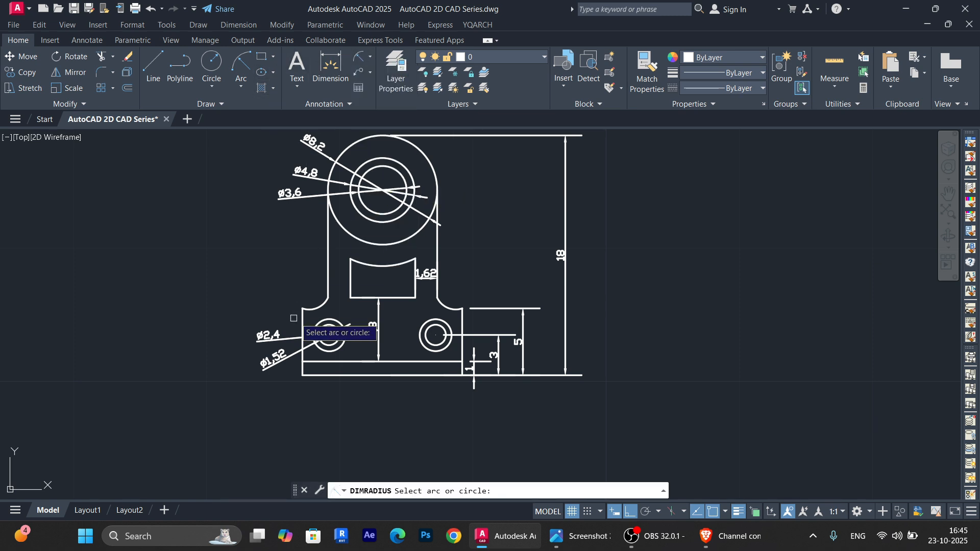
click(321, 305)
click(314, 293)
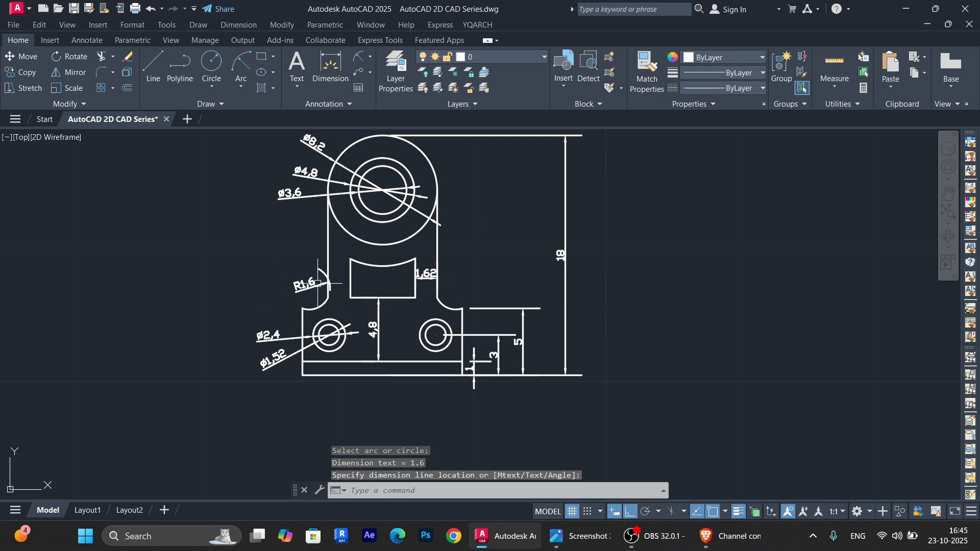
Remove the misplaced radius dimension from the left fillet while keeping the left hole's inner diameter dimension
key(ctrl+z)
text(u)
key(Return)
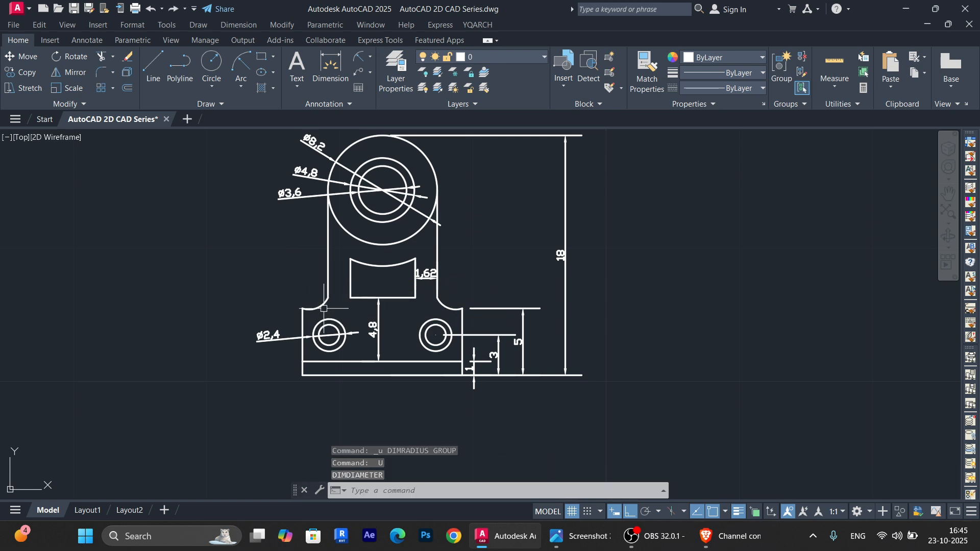
key(ctrl+y)
key(ctrl+y)
click(324, 285)
key(Delete)
Add a radius dimension to the left fillet, with the dimension line located on the arc itself
click(359, 57)
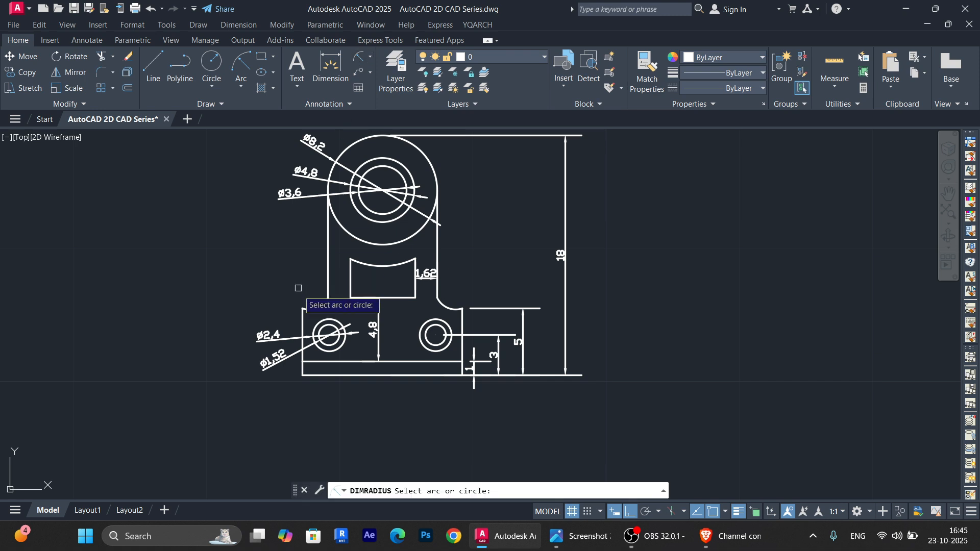
click(321, 305)
scroll(325, 332, up, 6)
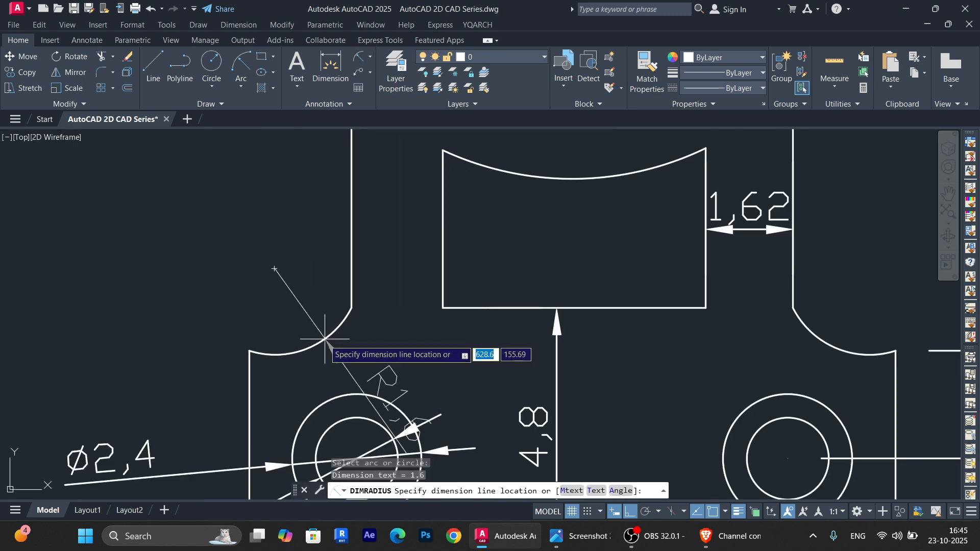
click(324, 338)
Add a radius dimension to the inner window's top arc, with the text outside the bracket's right side
scroll(391, 316, down, 5)
middle_drag(344, 308, 278, 312)
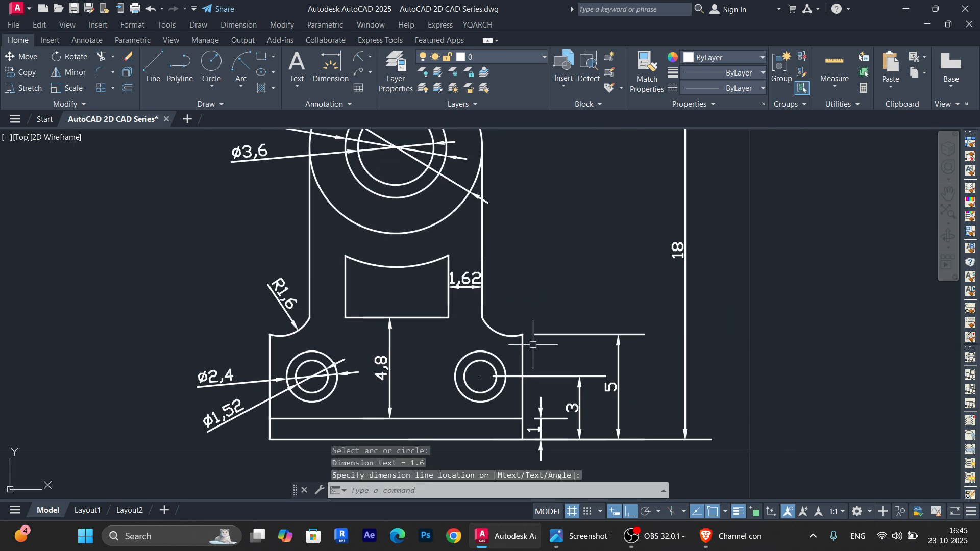
key(space)
click(399, 268)
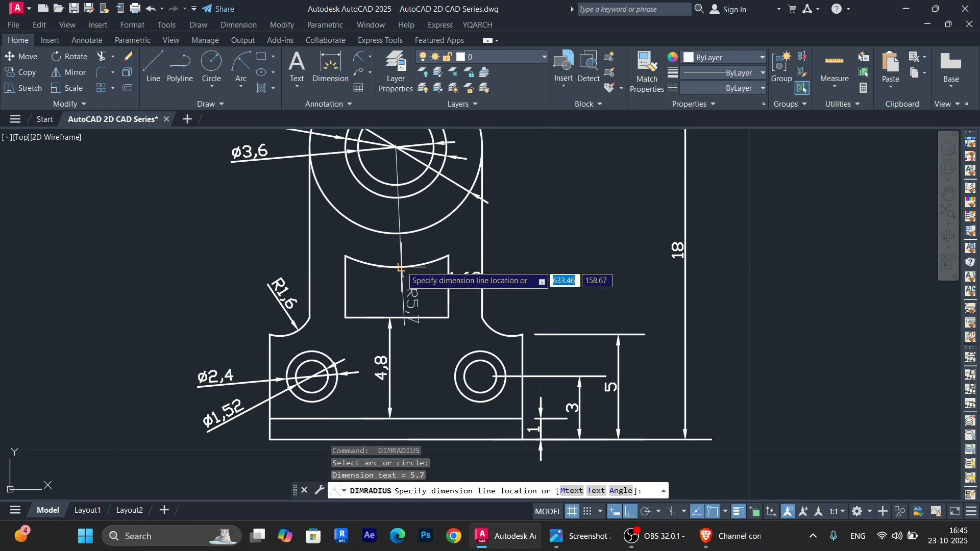
click(531, 236)
scroll(565, 275, down, 3)
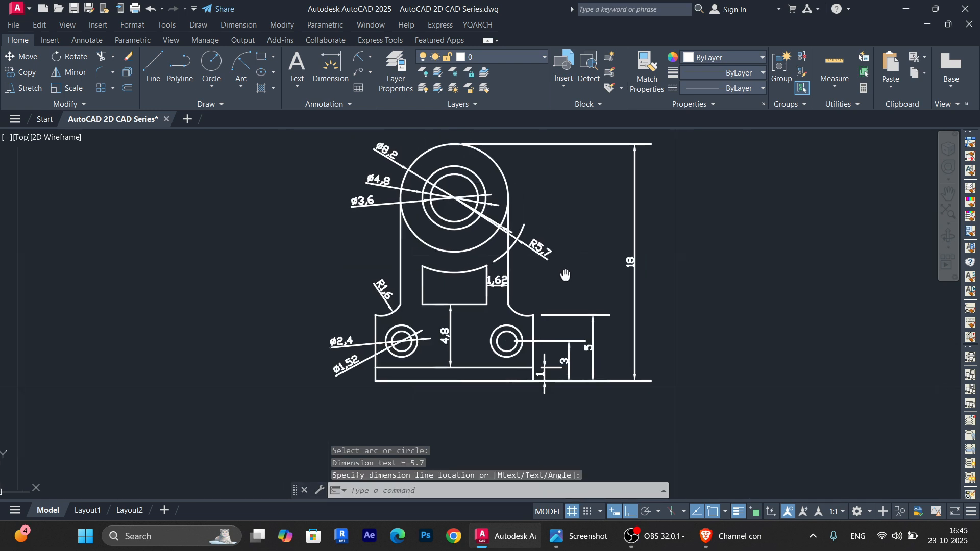
mouse_move(565, 275)
middle_down()
mouse_move(531, 268)
mouse_move(542, 317)
middle_up()
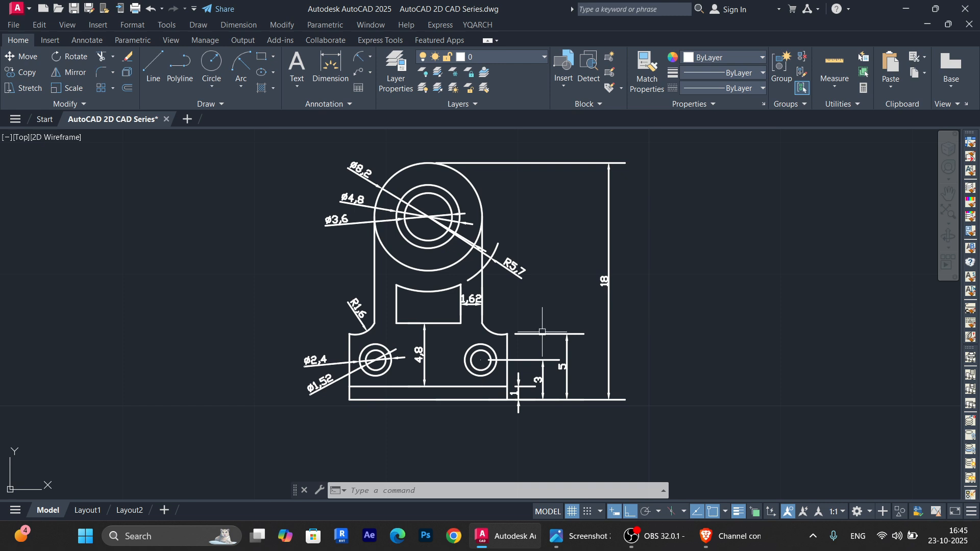
Switch to the Photos reference image, examine the dimensions of 2D practice drawing 4, and return to AutoCAD
click(579, 536)
click(16, 265)
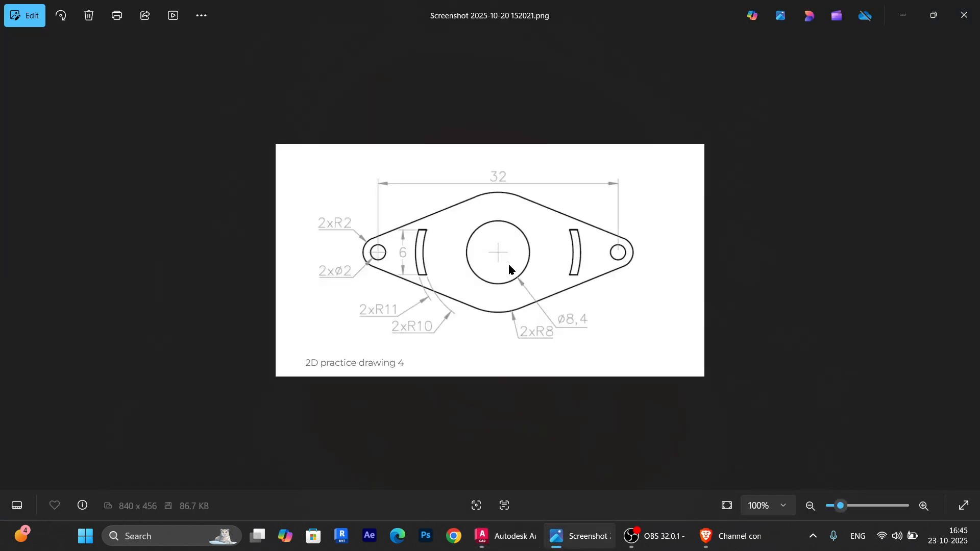
scroll(492, 266, up, 5)
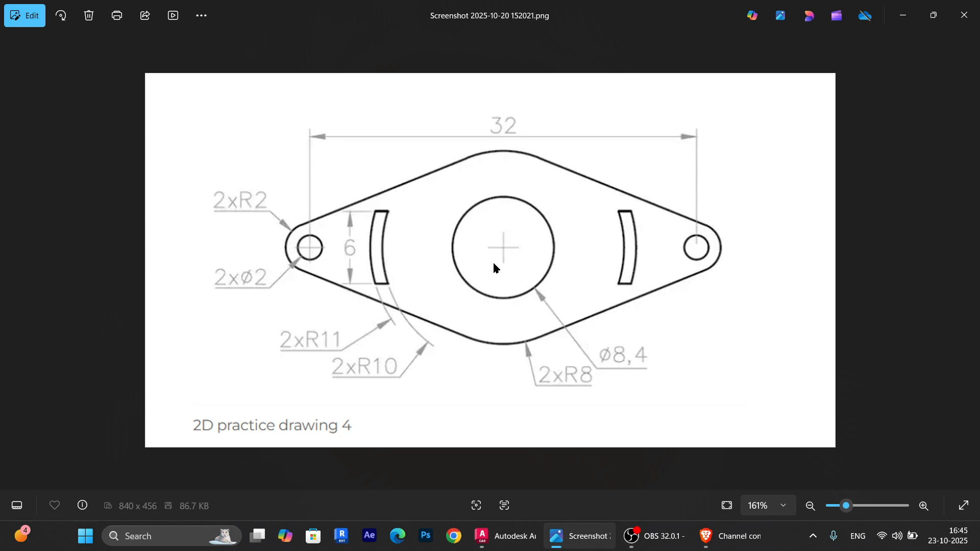
click(504, 535)
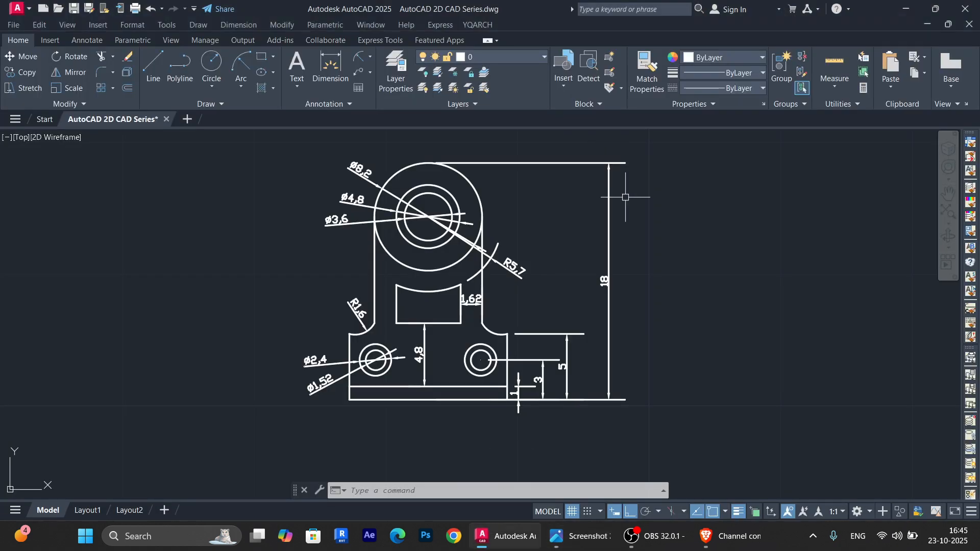